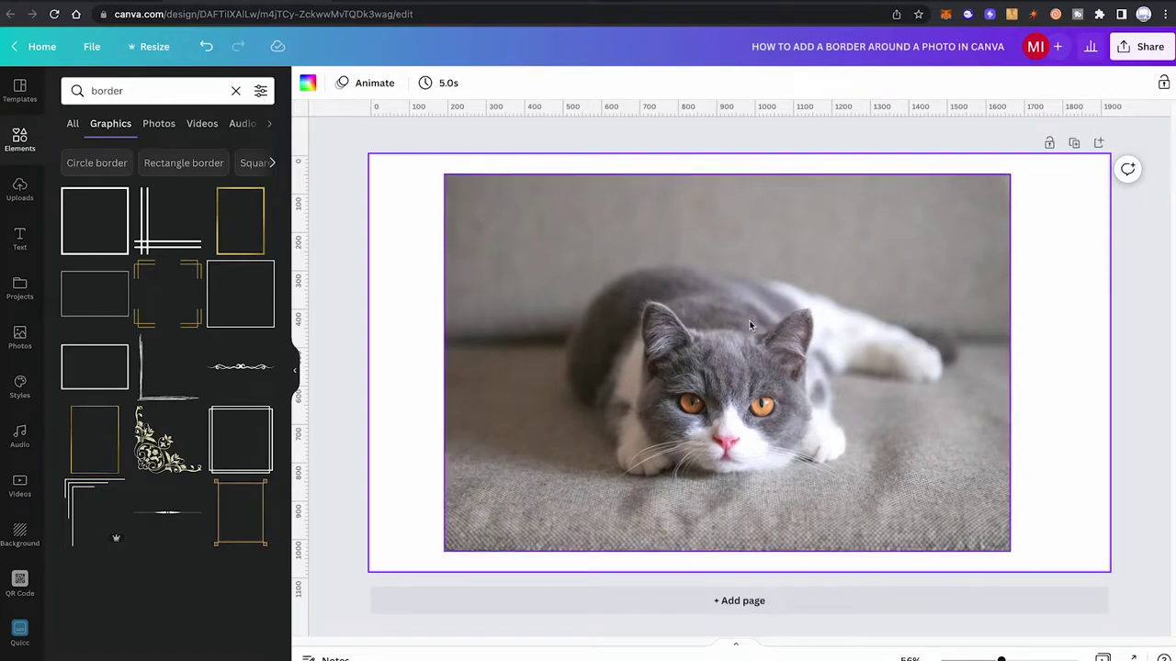
Step: Add a square over the cat with a transparent fill and a thick solid black border
{"action": "key", "text": "r"}
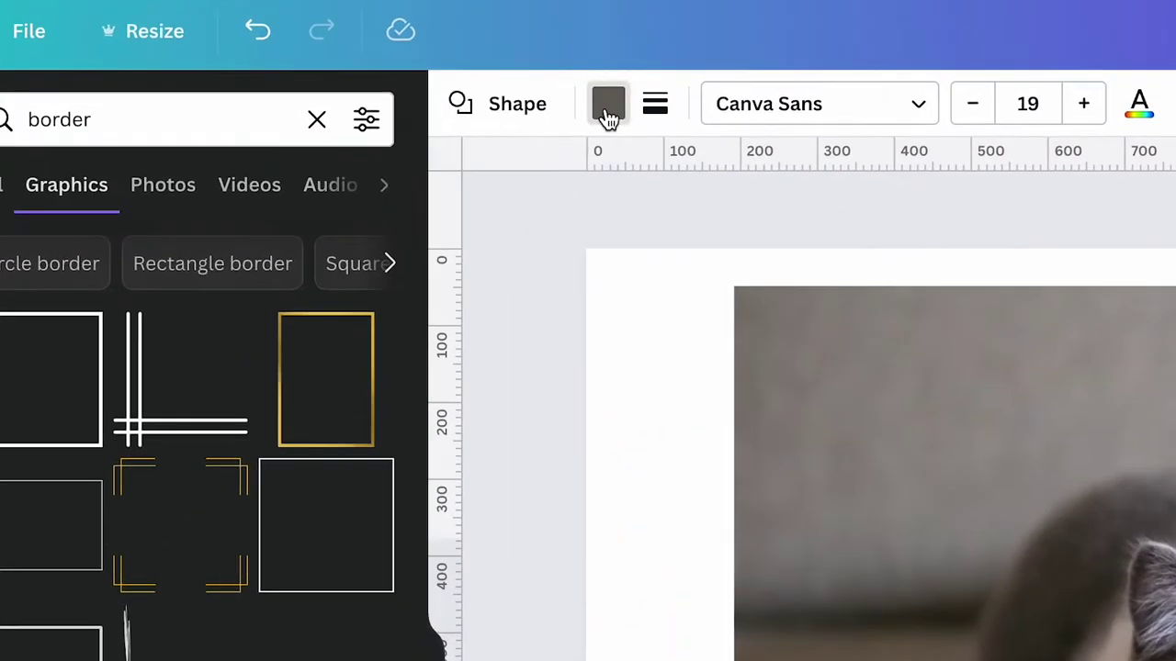
{"action": "left_click", "coordinate": [553, 98]}
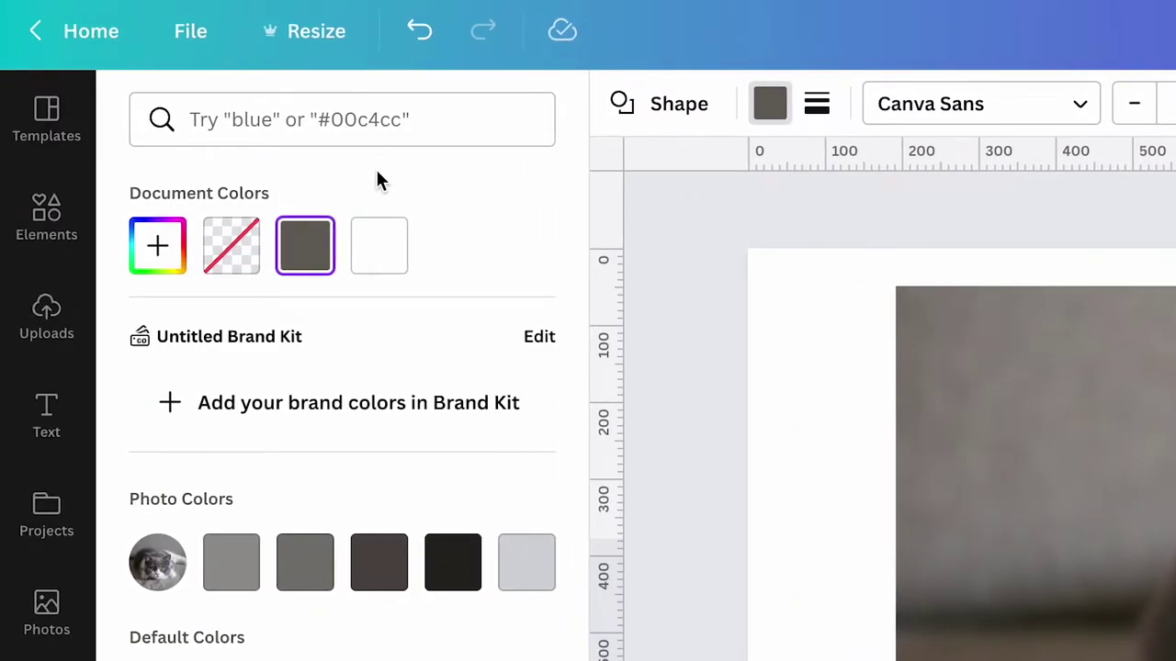
{"action": "left_click", "coordinate": [236, 257]}
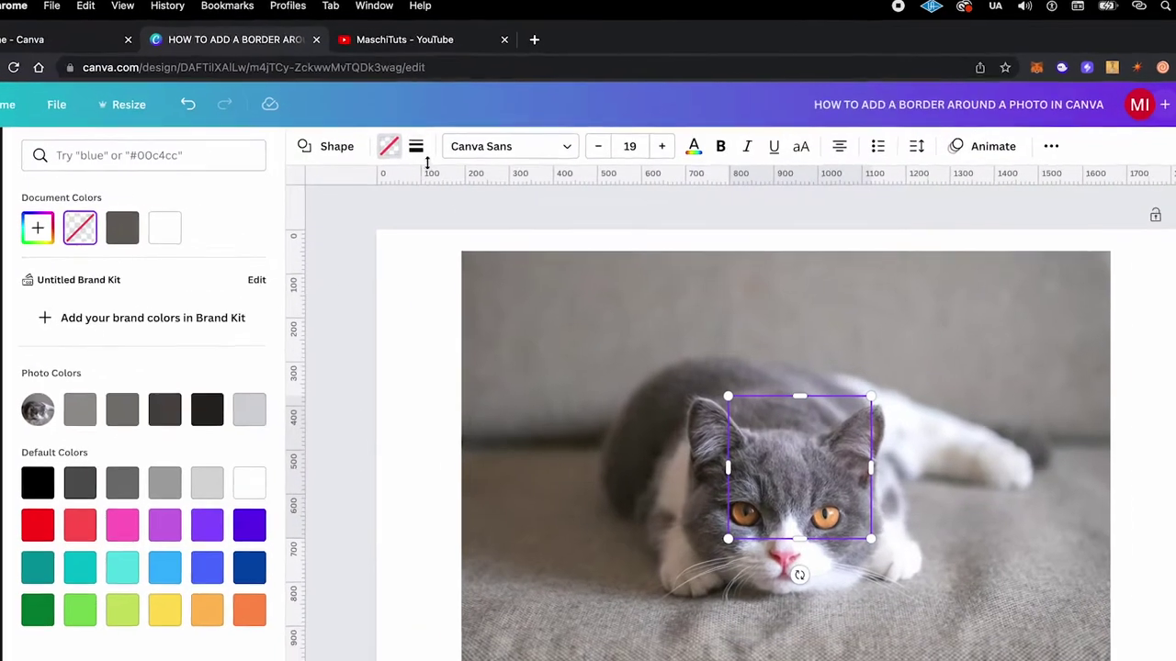
{"action": "left_click", "coordinate": [405, 151]}
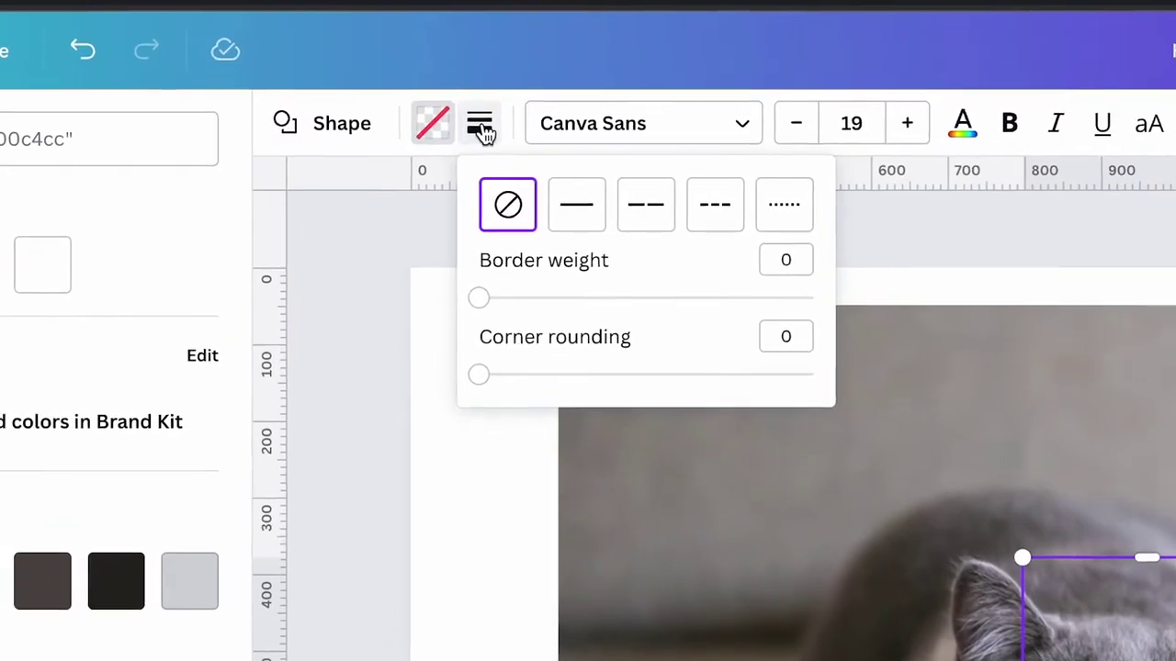
{"action": "left_click_drag", "start_coordinate": [485, 301], "coordinate": [554, 308]}
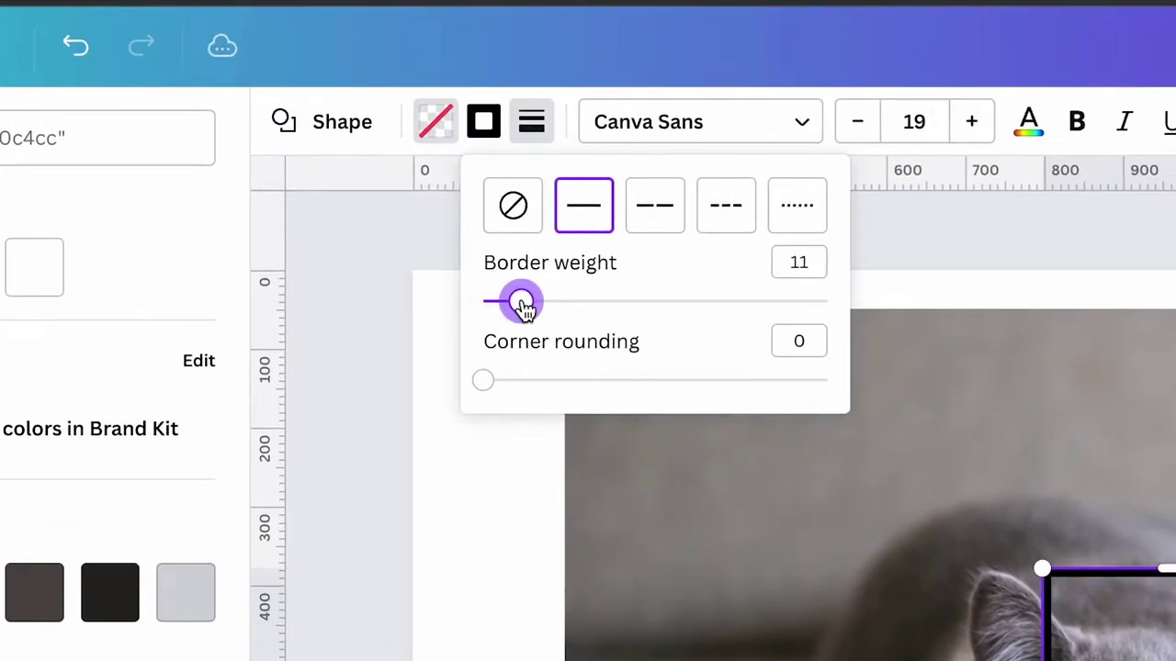
Step: Move the outlined square to the photo's top-left corner and stretch it across the photo
{"action": "left_click", "coordinate": [874, 416]}
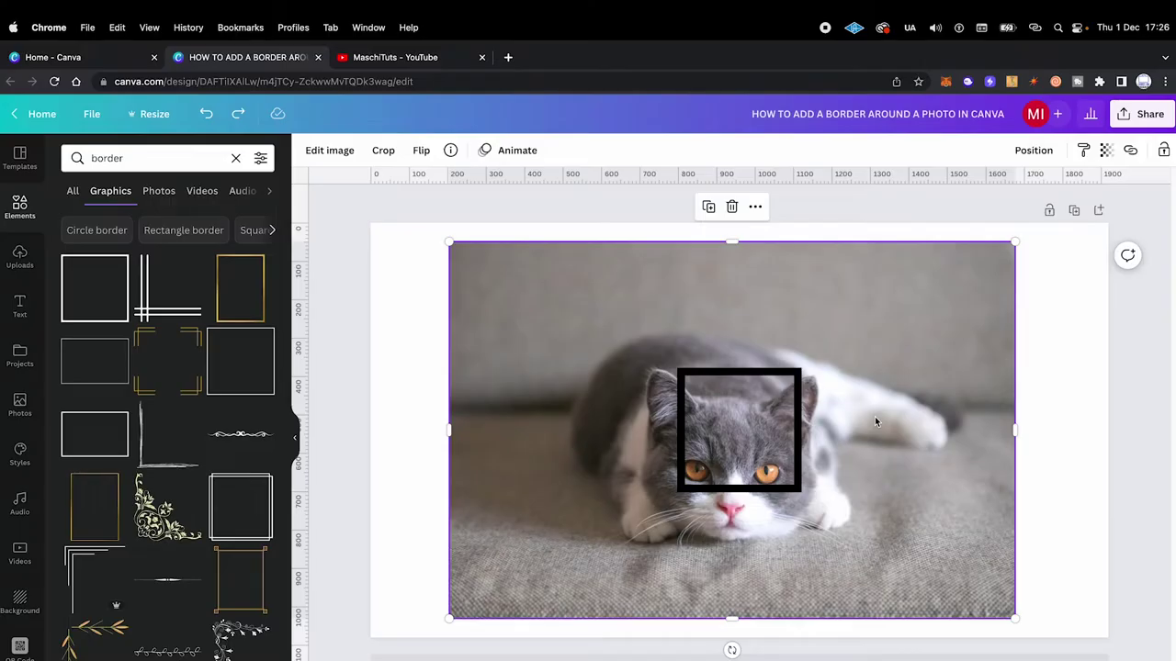
{"action": "left_click", "coordinate": [728, 371]}
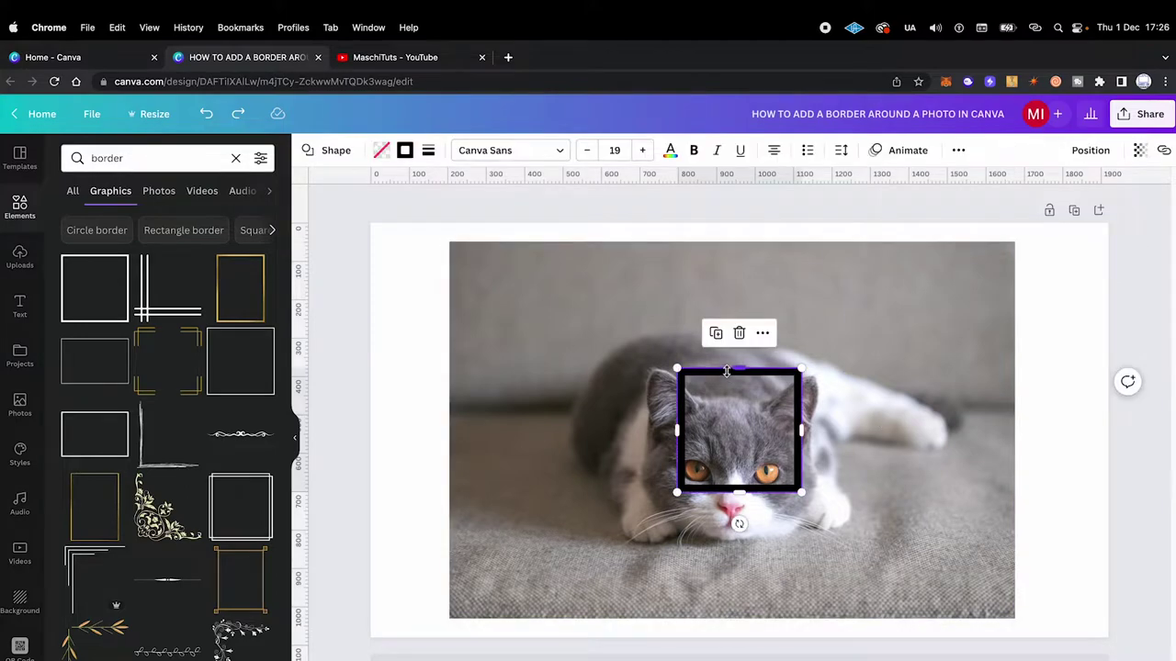
{"action": "left_click_drag", "start_coordinate": [726, 372], "coordinate": [499, 246]}
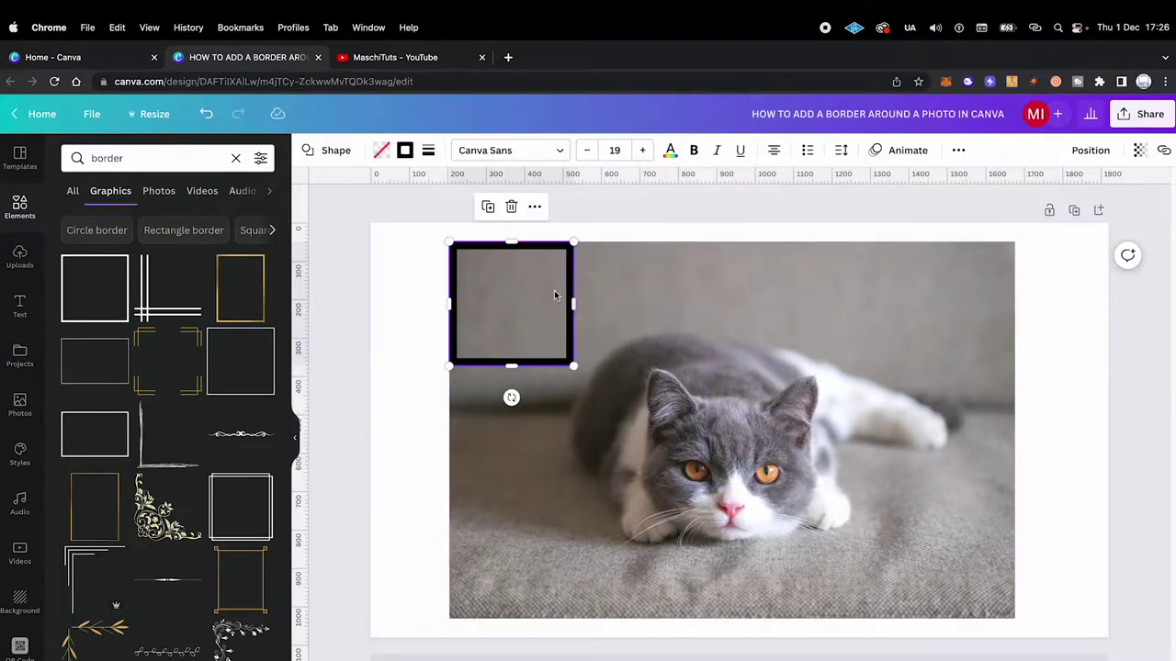
{"action": "left_click_drag", "start_coordinate": [573, 304], "coordinate": [1023, 308]}
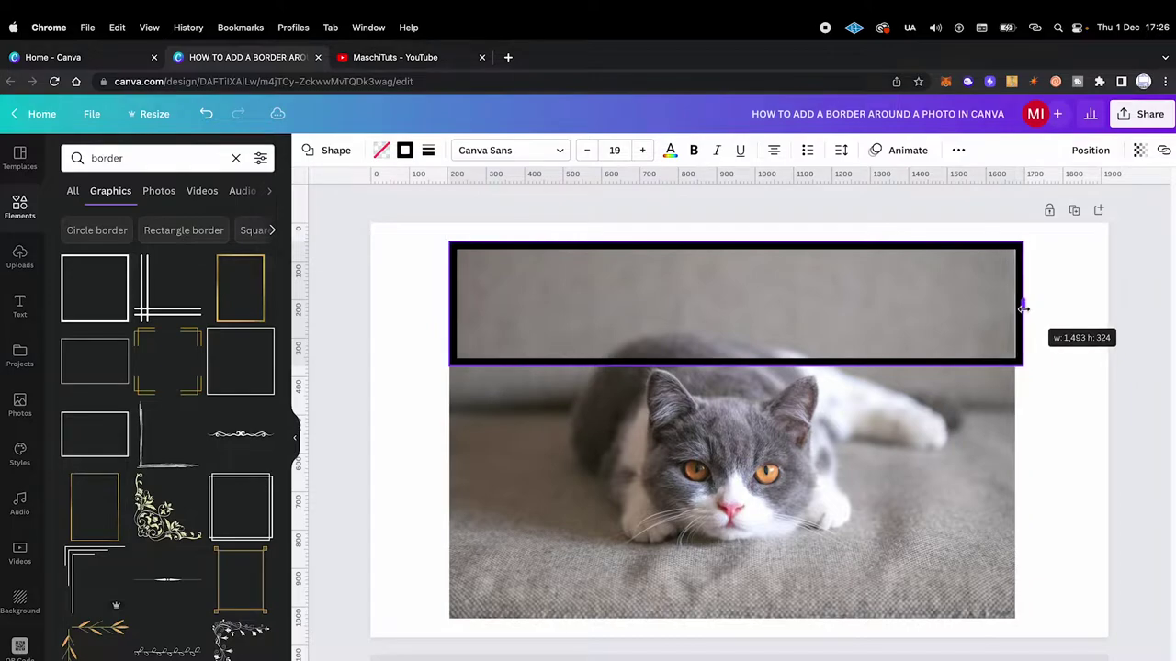
{"action": "mouse_move", "coordinate": [735, 365]}
{"action": "left_mouse_down"}
{"action": "mouse_move", "coordinate": [725, 634]}
{"action": "mouse_move", "coordinate": [729, 624]}
{"action": "left_mouse_up"}
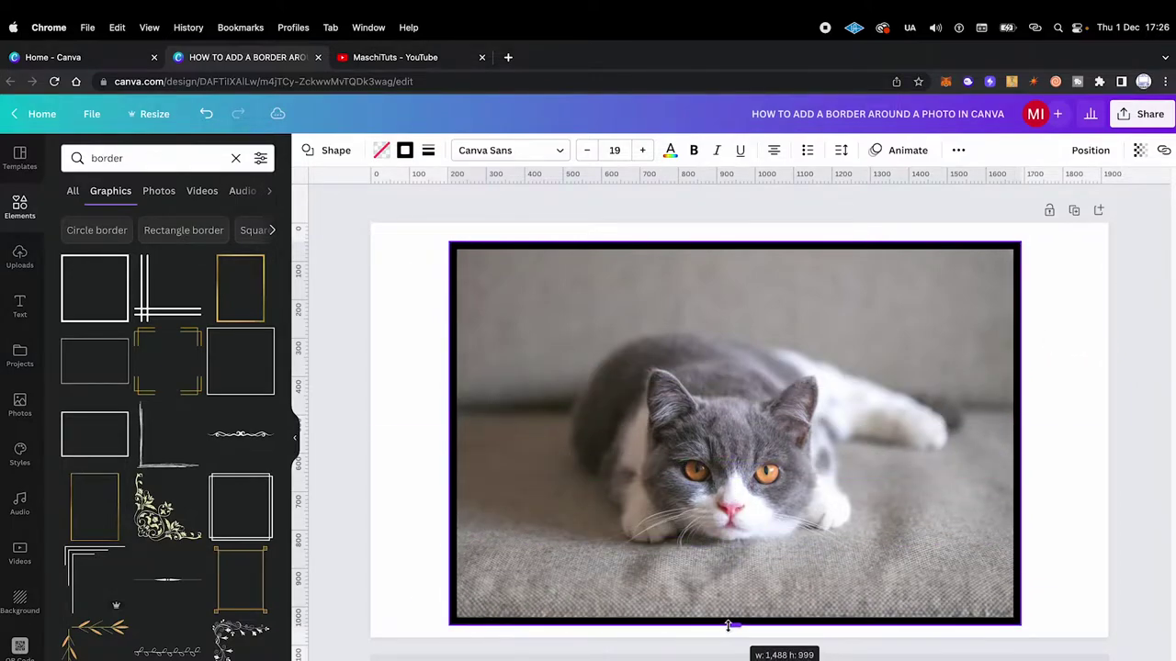
Step: Preview the bordered photo unselected, then select the border rectangle over it
{"action": "left_click", "coordinate": [415, 379]}
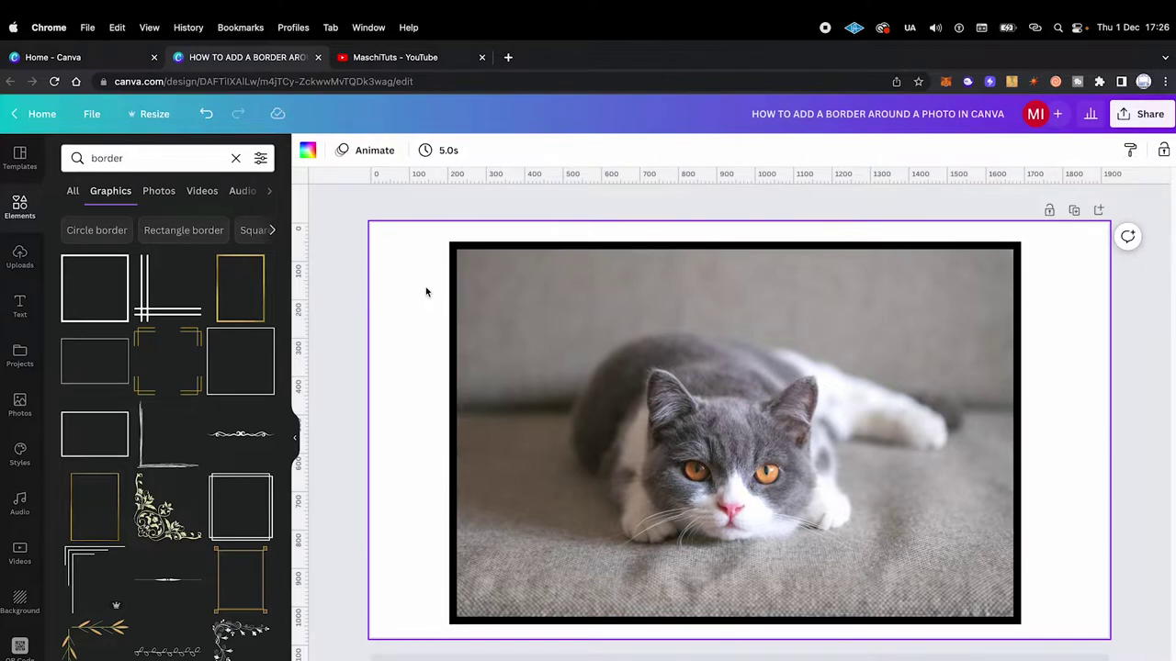
{"action": "left_click", "coordinate": [683, 208]}
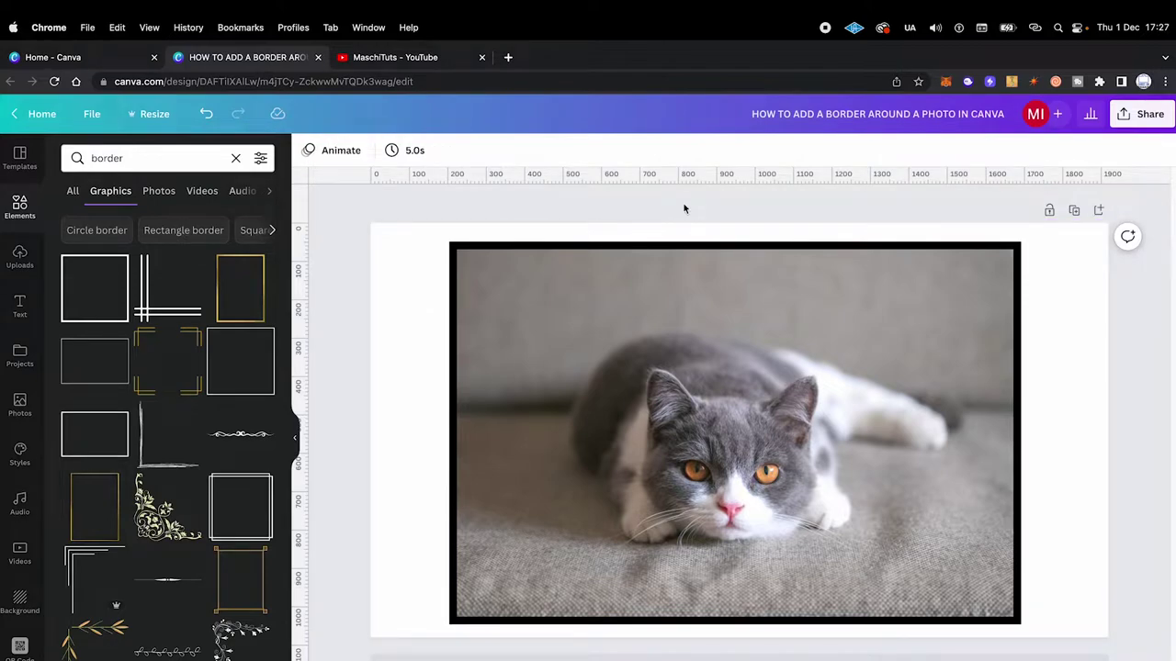
{"action": "left_click", "coordinate": [656, 349]}
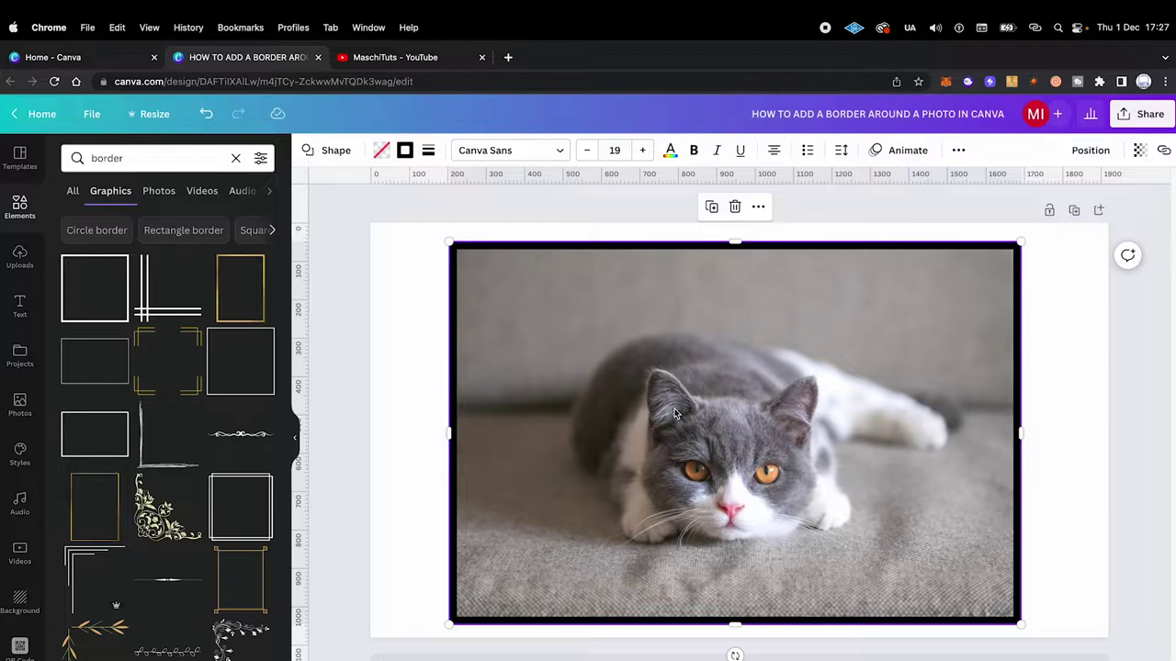
Step: Delete the border rectangle and search Elements for 'border'
{"action": "key", "text": "Delete"}
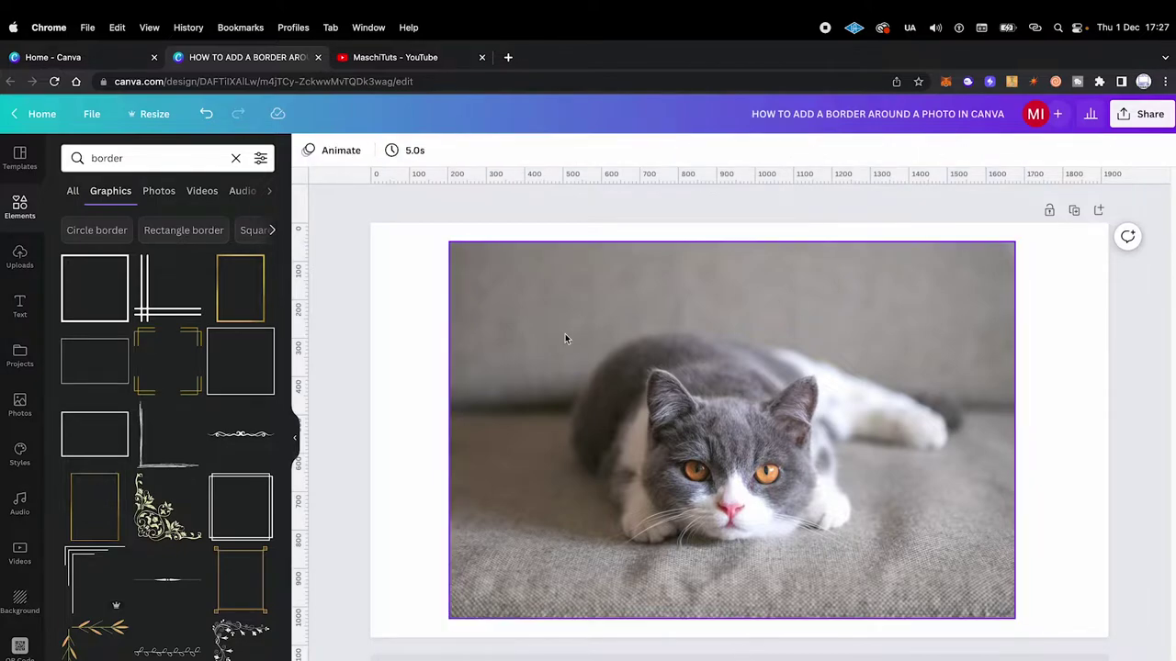
{"action": "left_click", "coordinate": [18, 209]}
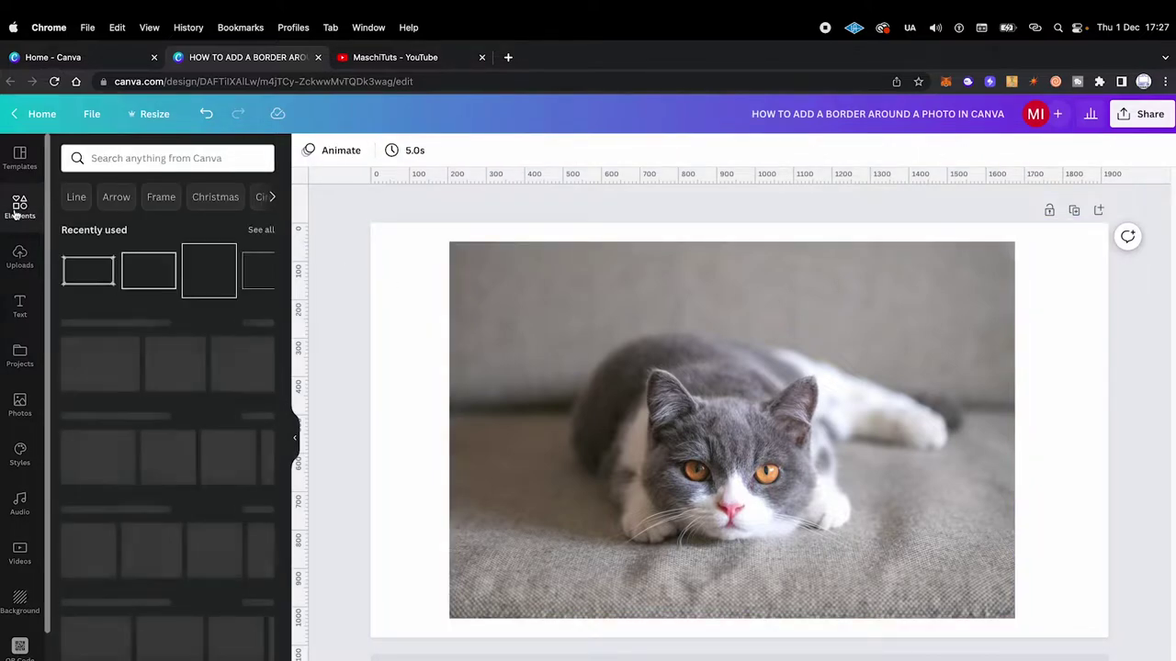
{"action": "left_click", "coordinate": [152, 158]}
{"action": "type", "text": "border"}
{"action": "key", "text": "Return"}
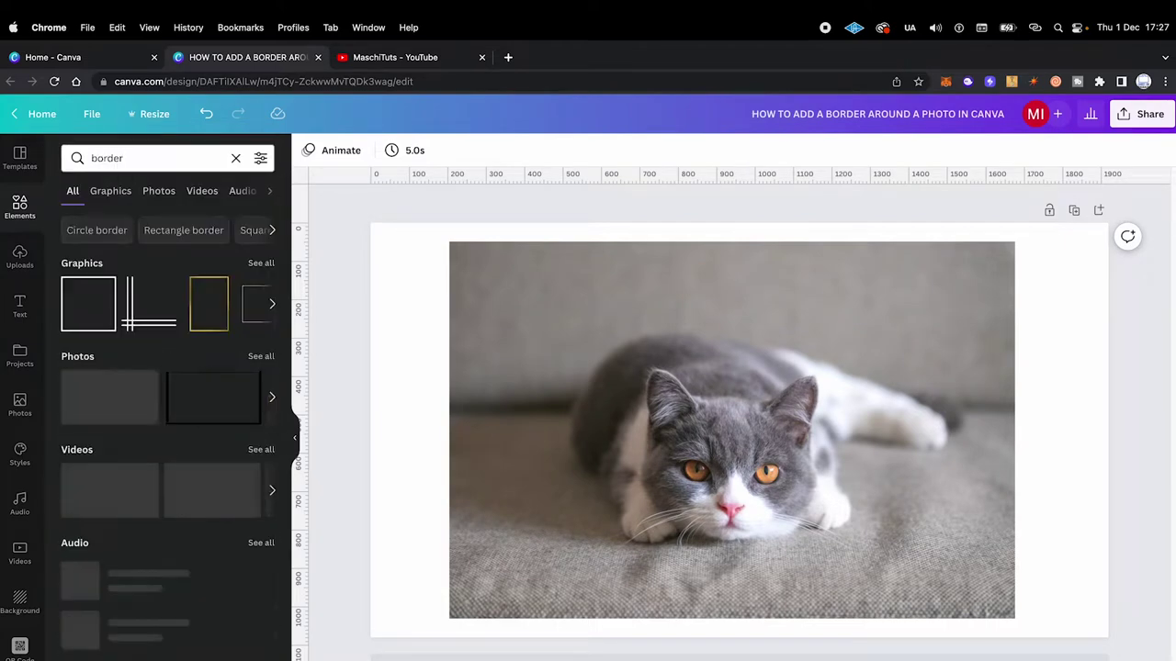
Step: Place a square border graphic from the border graphics results onto the photo
{"action": "left_click", "coordinate": [262, 264]}
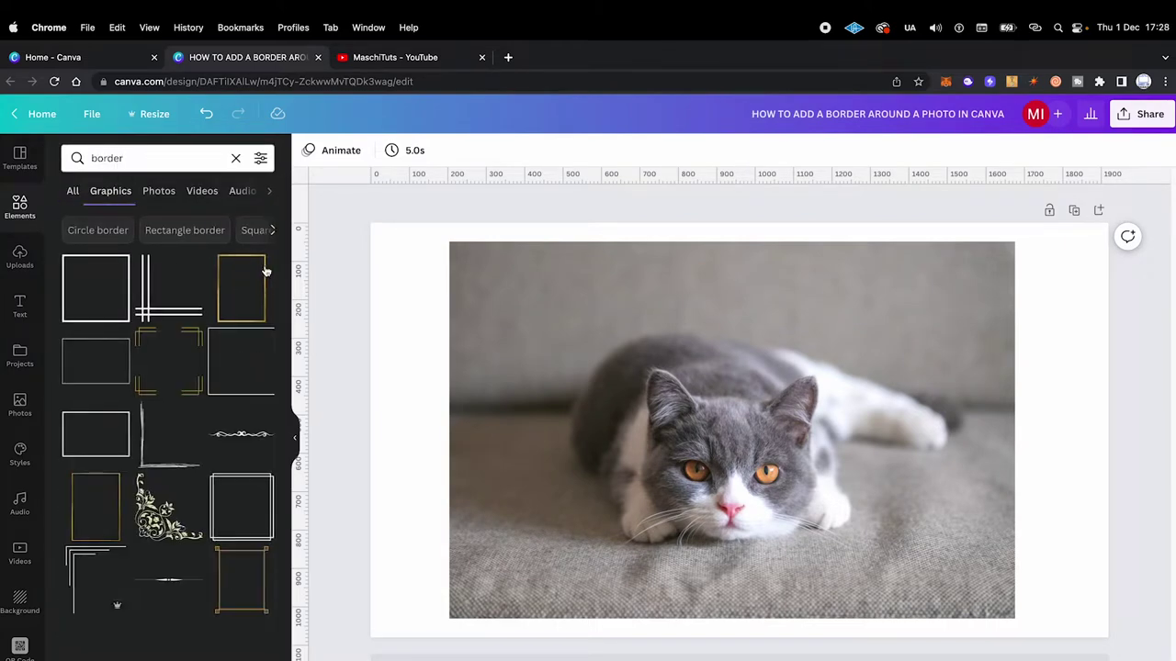
{"action": "scroll", "coordinate": [186, 439], "scroll_direction": "down", "scroll_amount": 2}
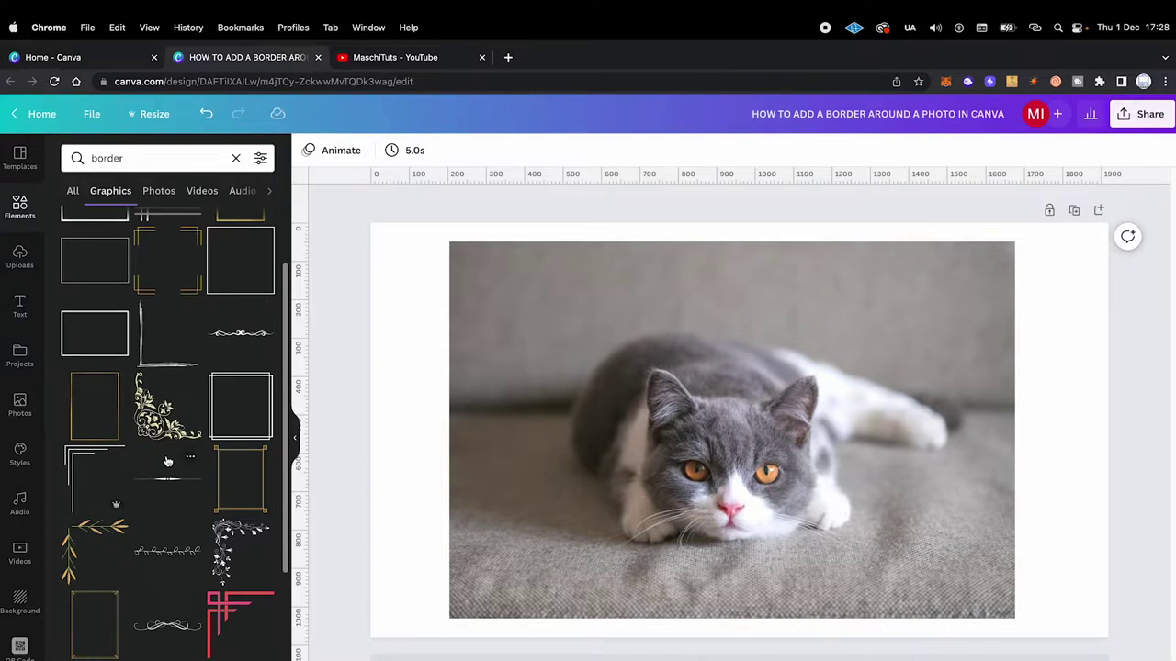
{"action": "left_click_drag", "start_coordinate": [168, 462], "coordinate": [384, 307]}
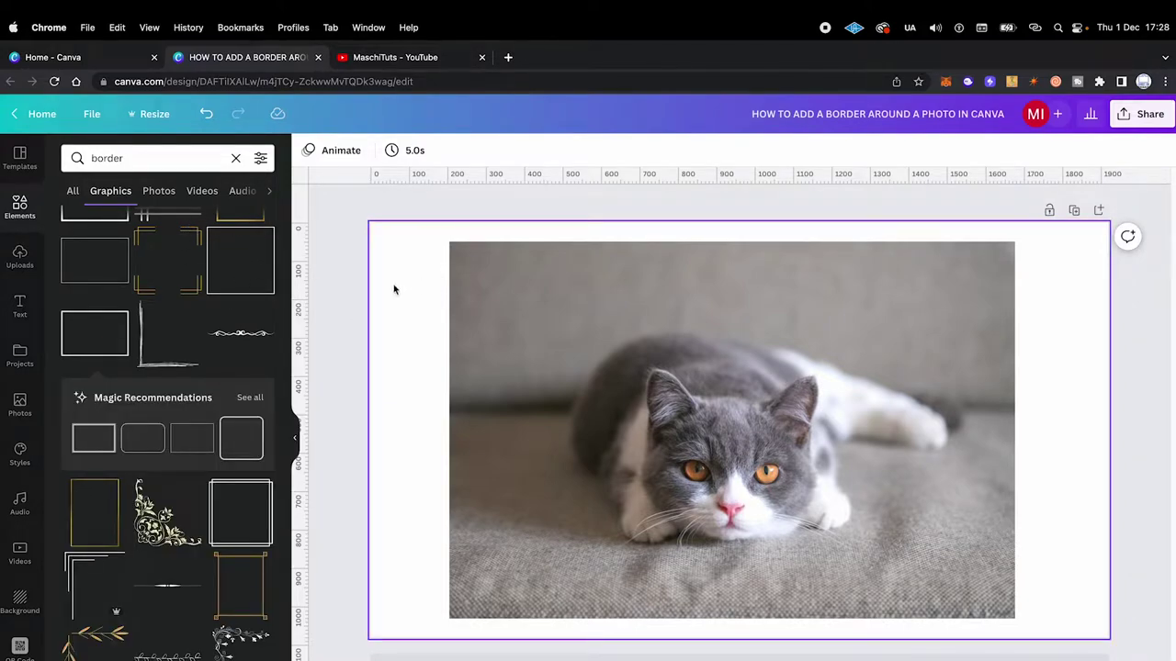
Step: Move the square border graphic to the photo's top-left corner and enlarge it over most of the photo
{"action": "left_click", "coordinate": [239, 261]}
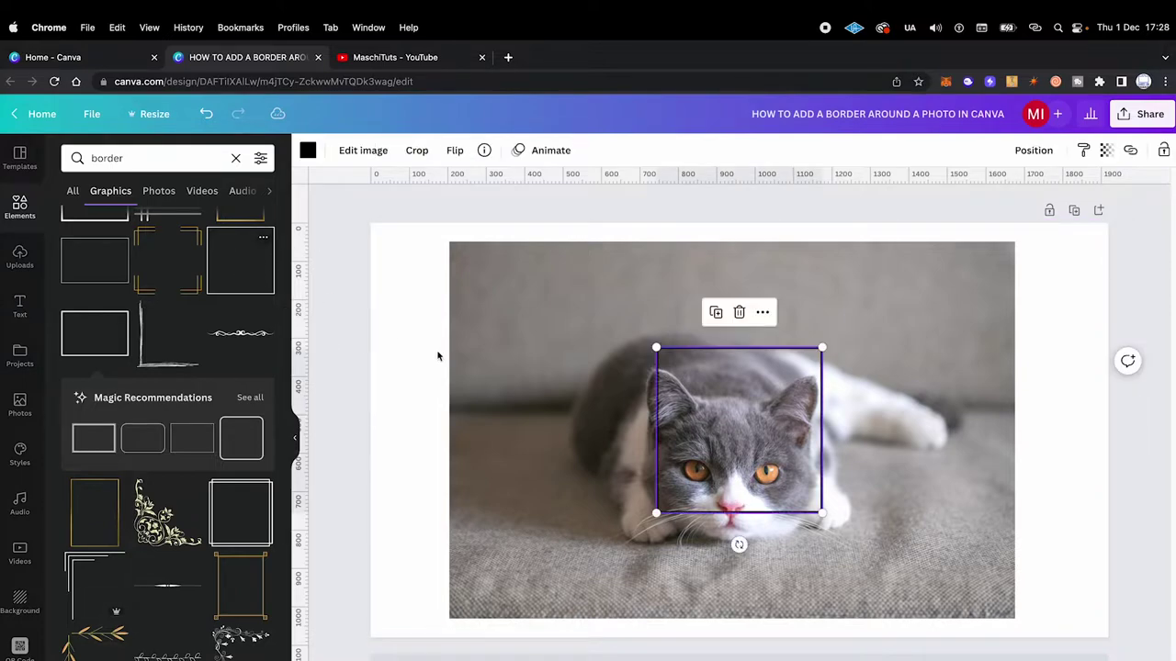
{"action": "mouse_move", "coordinate": [670, 413]}
{"action": "left_mouse_down"}
{"action": "mouse_move", "coordinate": [579, 356]}
{"action": "mouse_move", "coordinate": [467, 309]}
{"action": "left_mouse_up"}
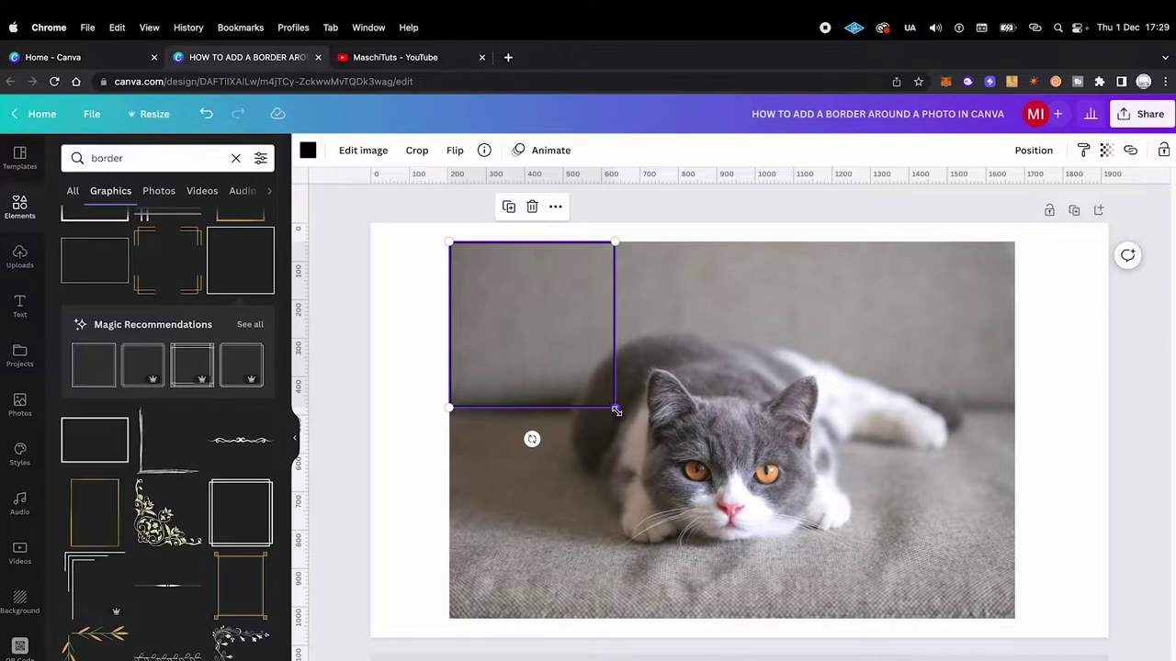
{"action": "left_click_drag", "start_coordinate": [615, 411], "coordinate": [825, 617]}
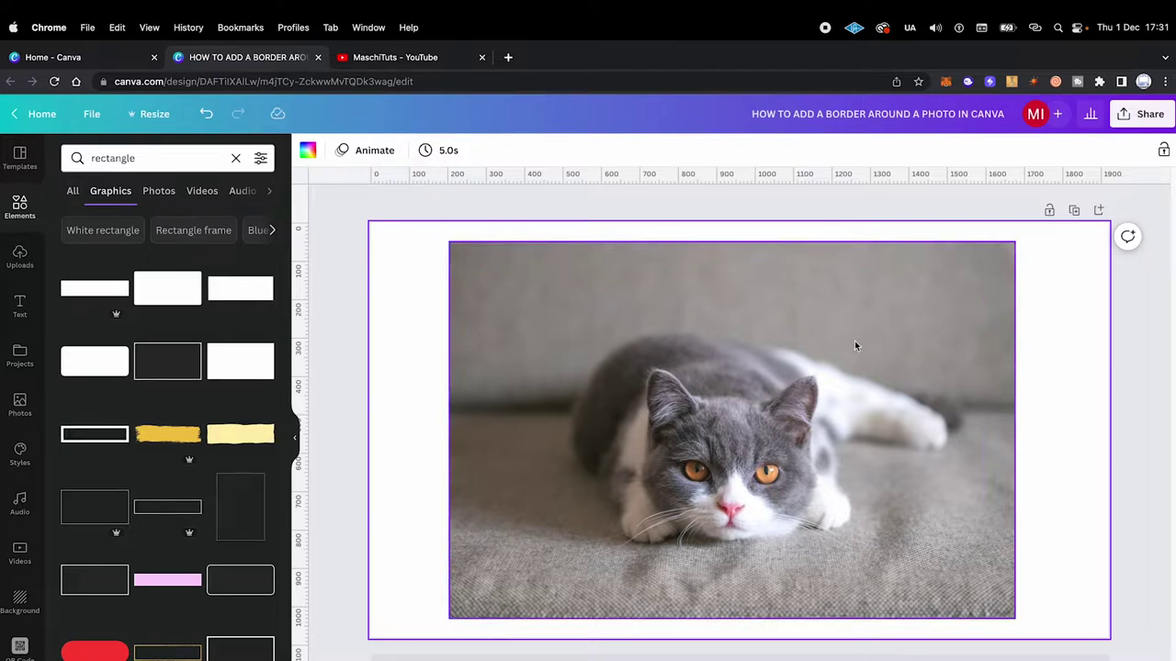
Step: Add a thin horizontal line and make copies of it on the photo
{"action": "key", "text": "l"}
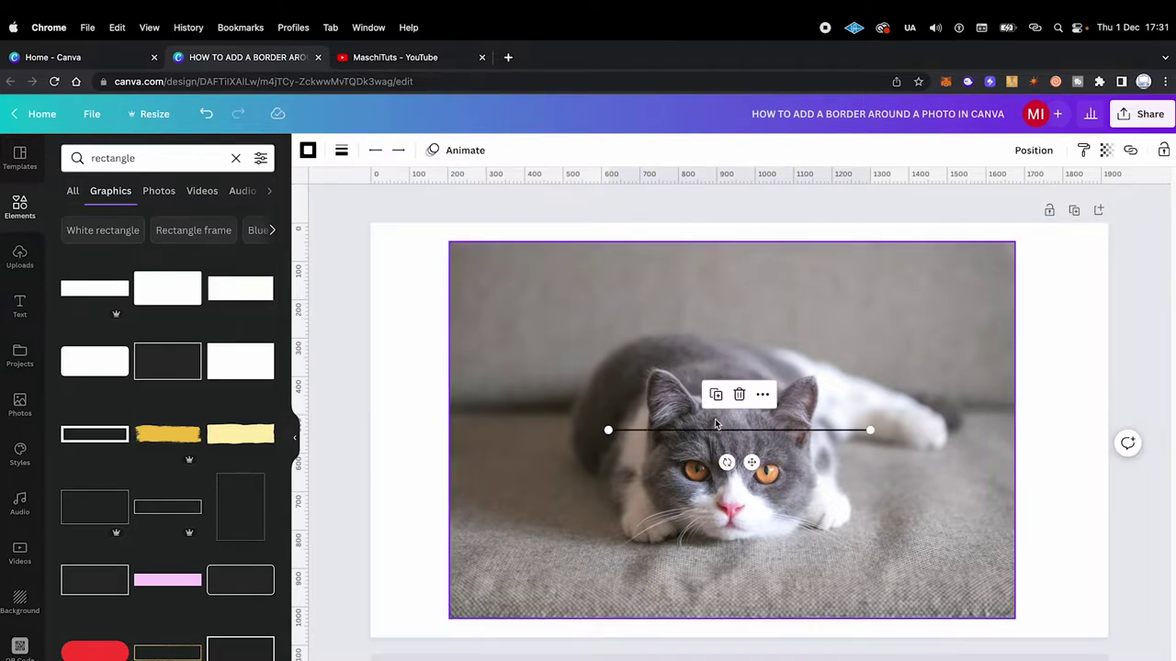
{"action": "left_click_drag", "start_coordinate": [714, 421], "coordinate": [670, 310]}
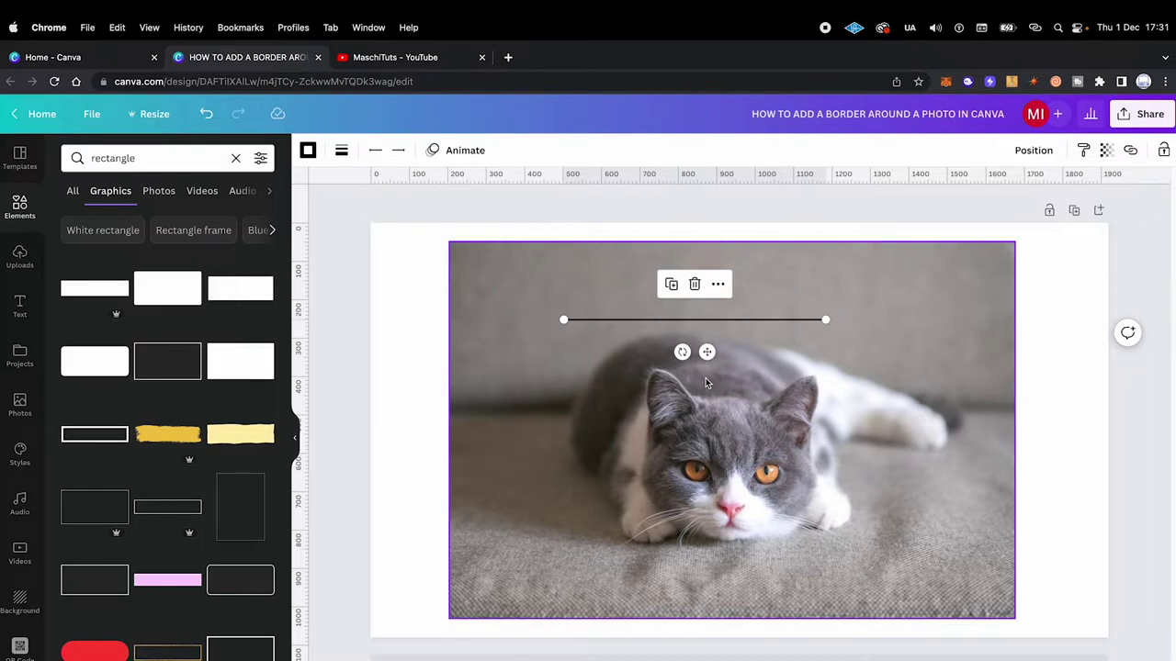
{"action": "key", "text": "l"}
{"action": "key", "text": "l"}
{"action": "key", "text": "l"}
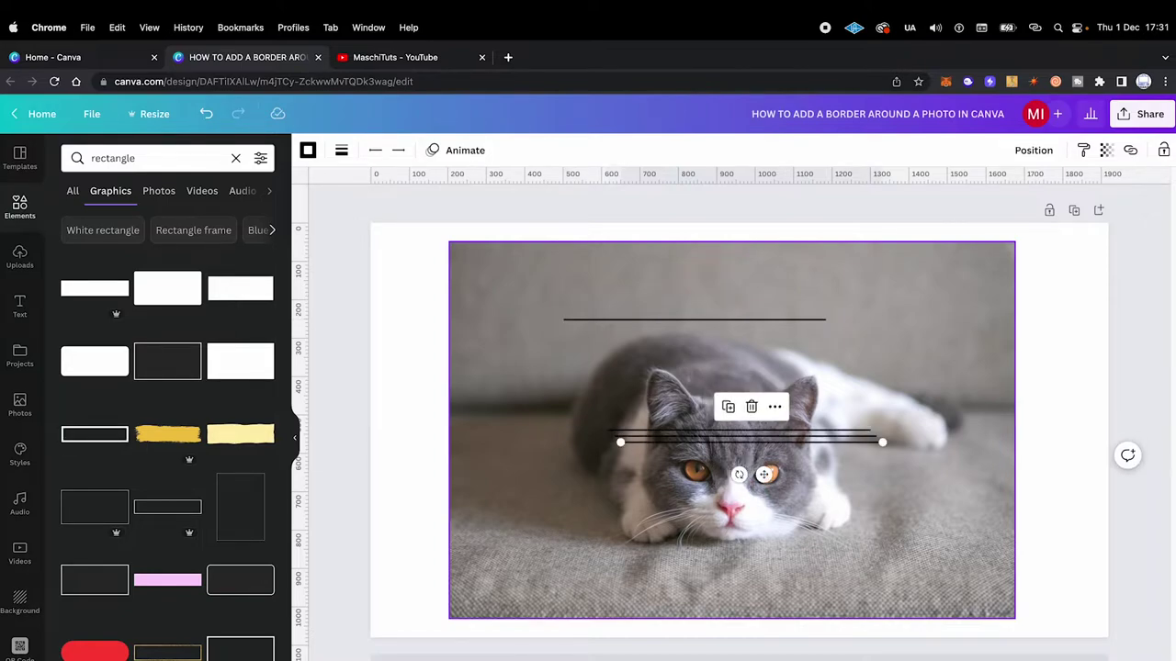
{"action": "left_click", "coordinate": [698, 303]}
Step: Run one line along the photo's full top edge and move another to its bottom edge
{"action": "left_click_drag", "start_coordinate": [711, 324], "coordinate": [597, 246]}
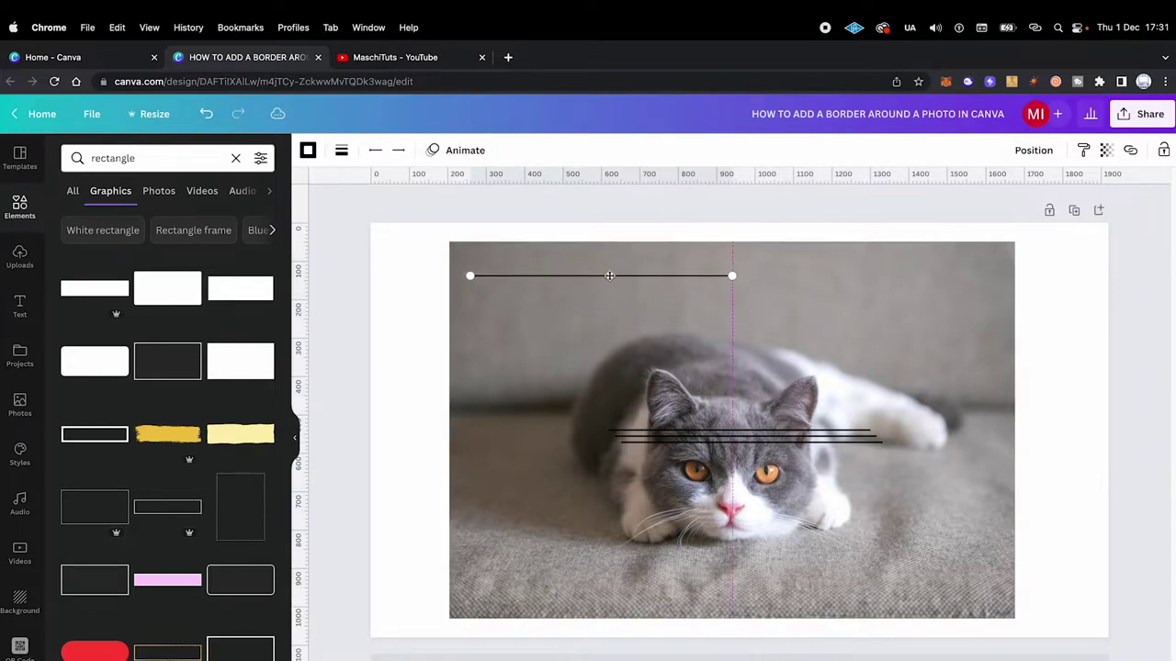
{"action": "left_click_drag", "start_coordinate": [711, 243], "coordinate": [1014, 242]}
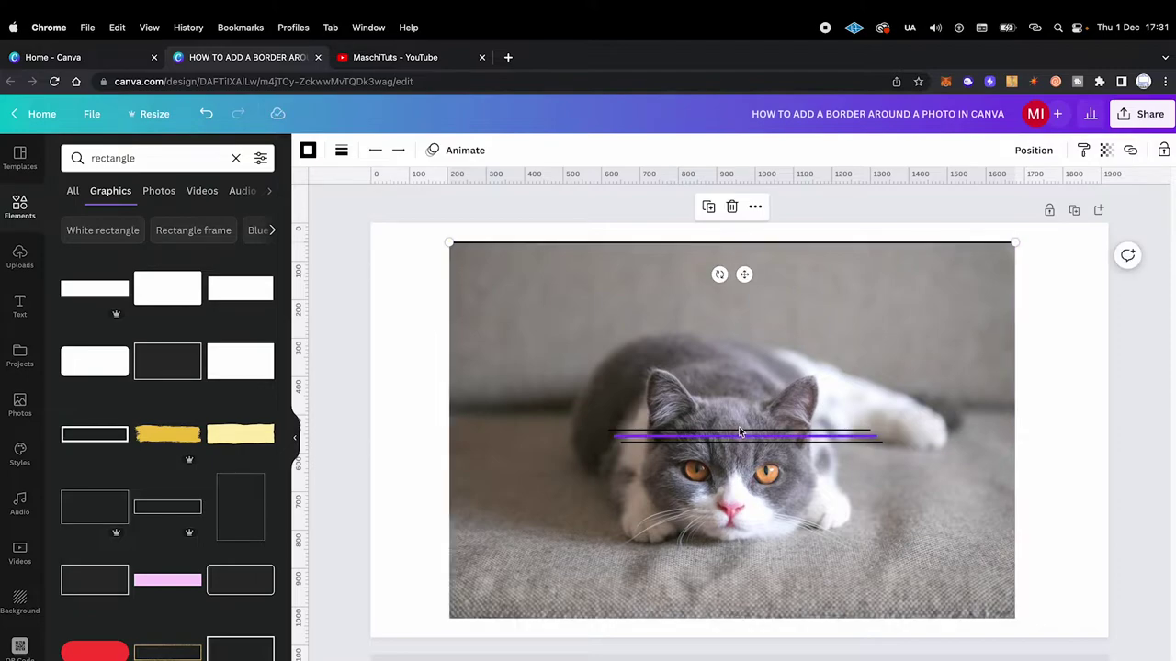
{"action": "left_click", "coordinate": [744, 434]}
{"action": "left_click_drag", "start_coordinate": [744, 434], "coordinate": [573, 609]}
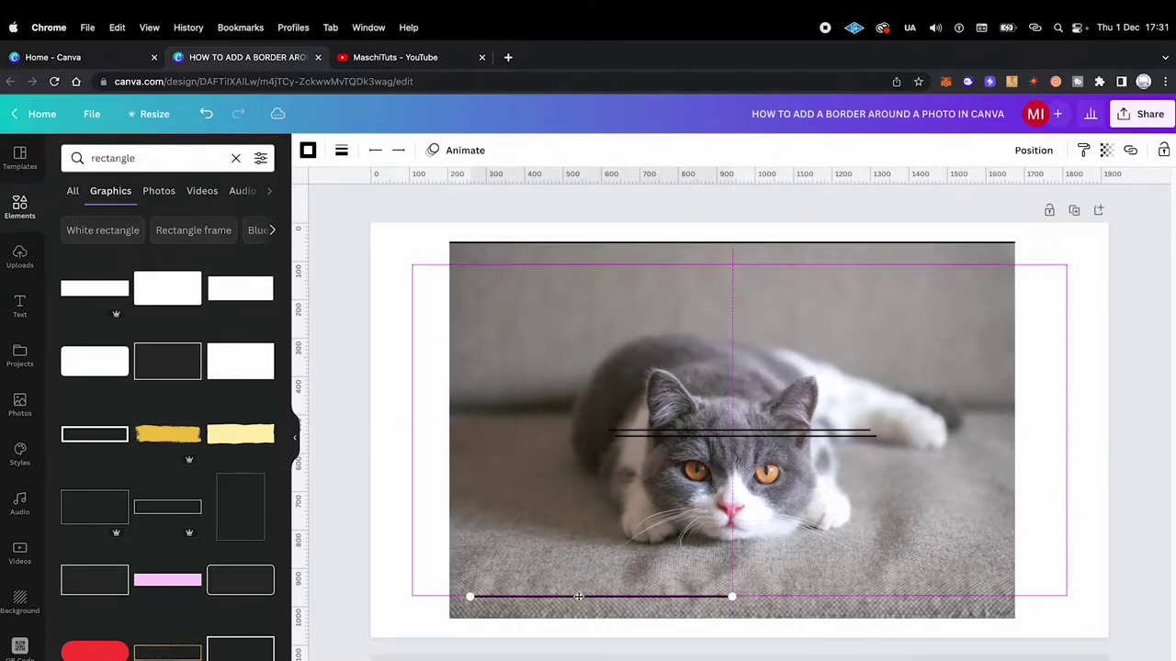
Step: Stretch the bottom line out to the photo's right edge
{"action": "left_click_drag", "start_coordinate": [700, 621], "coordinate": [1014, 619]}
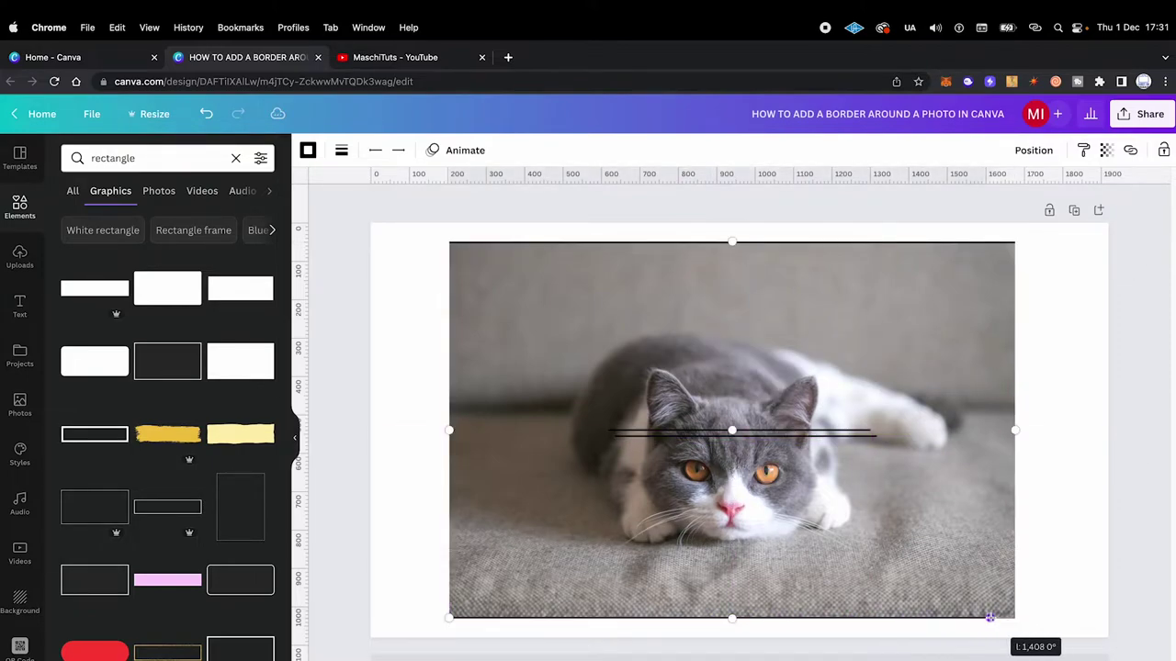
{"action": "left_click", "coordinate": [681, 376]}
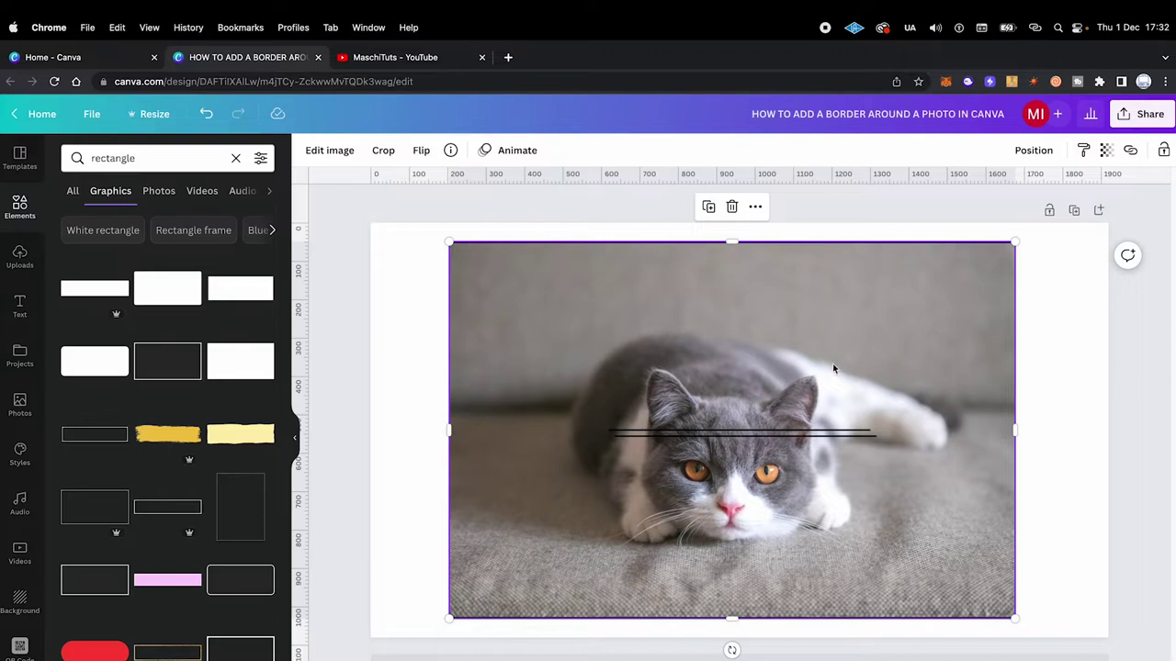
{"action": "left_click", "coordinate": [736, 438]}
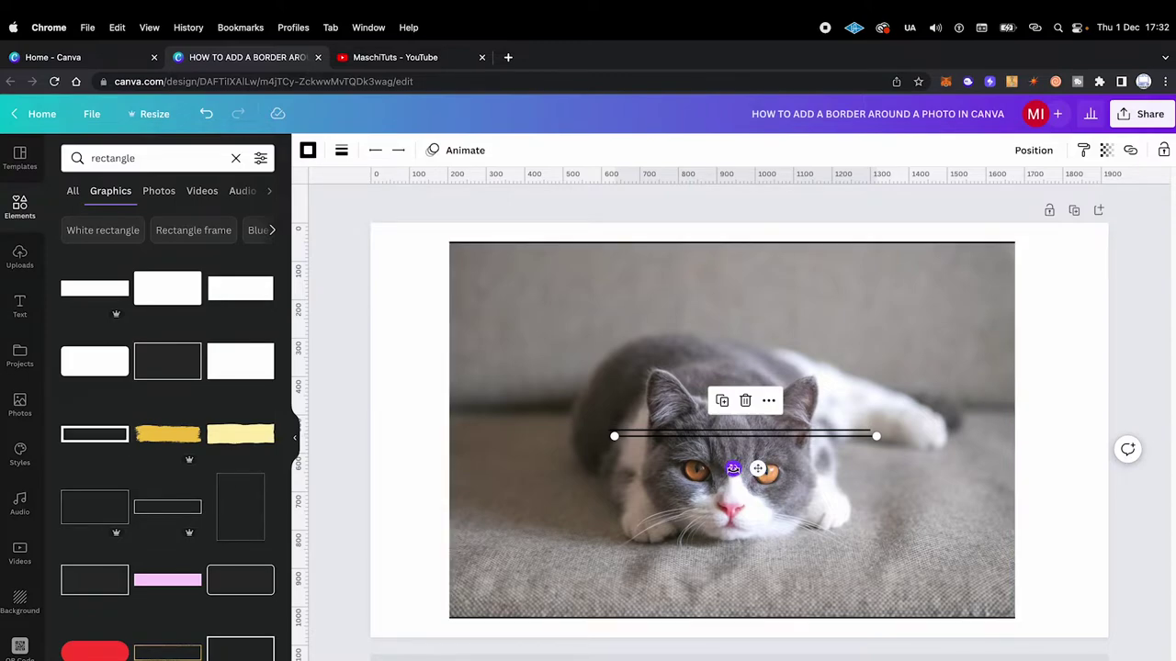
Step: Rotate both centre lines vertical, running one down the photo's full left edge
{"action": "mouse_move", "coordinate": [733, 470]}
{"action": "left_mouse_down"}
{"action": "mouse_move", "coordinate": [893, 534]}
{"action": "mouse_move", "coordinate": [881, 450]}
{"action": "mouse_move", "coordinate": [866, 447]}
{"action": "left_mouse_up"}
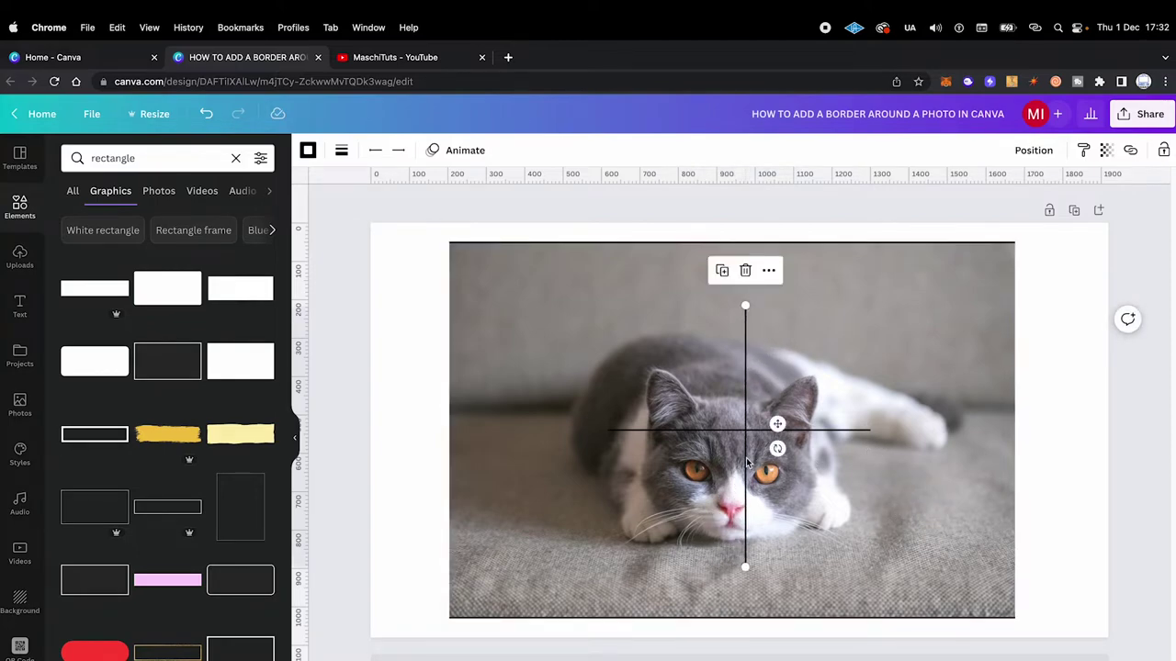
{"action": "left_click_drag", "start_coordinate": [747, 464], "coordinate": [453, 401]}
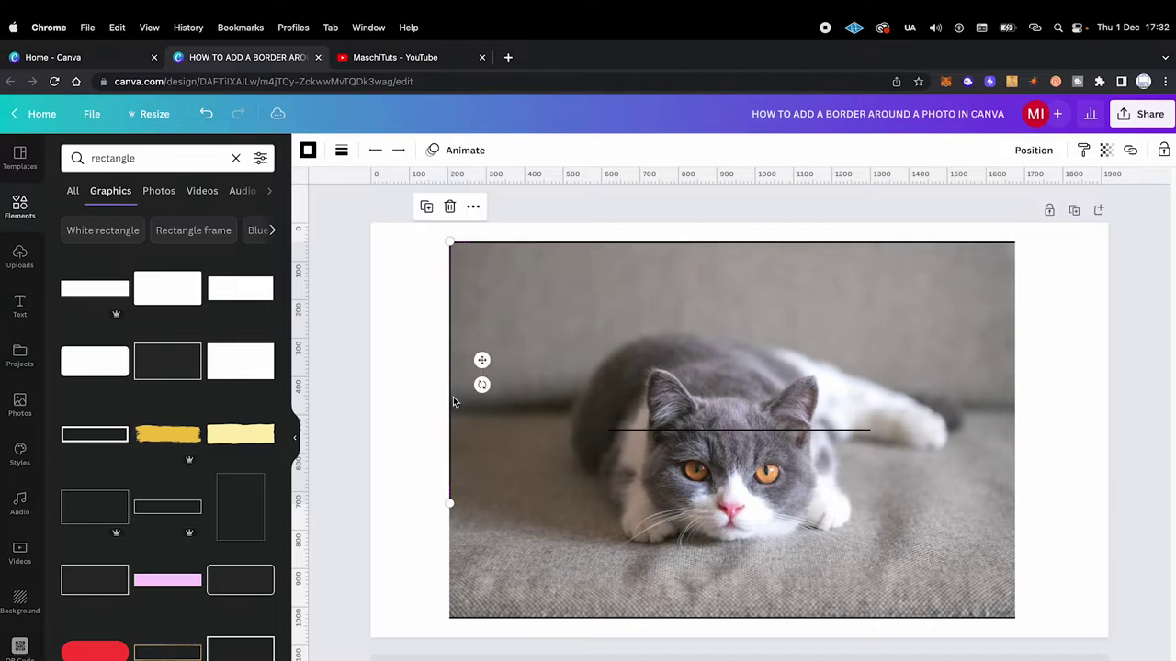
{"action": "left_click_drag", "start_coordinate": [449, 503], "coordinate": [449, 617]}
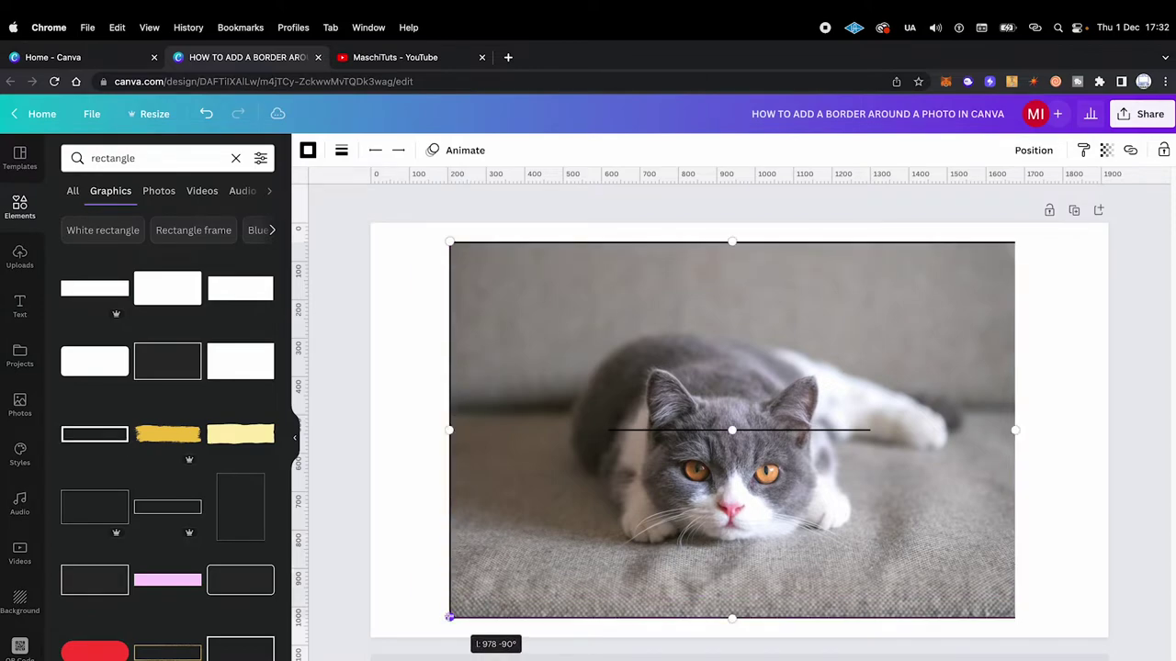
{"action": "left_click", "coordinate": [727, 431]}
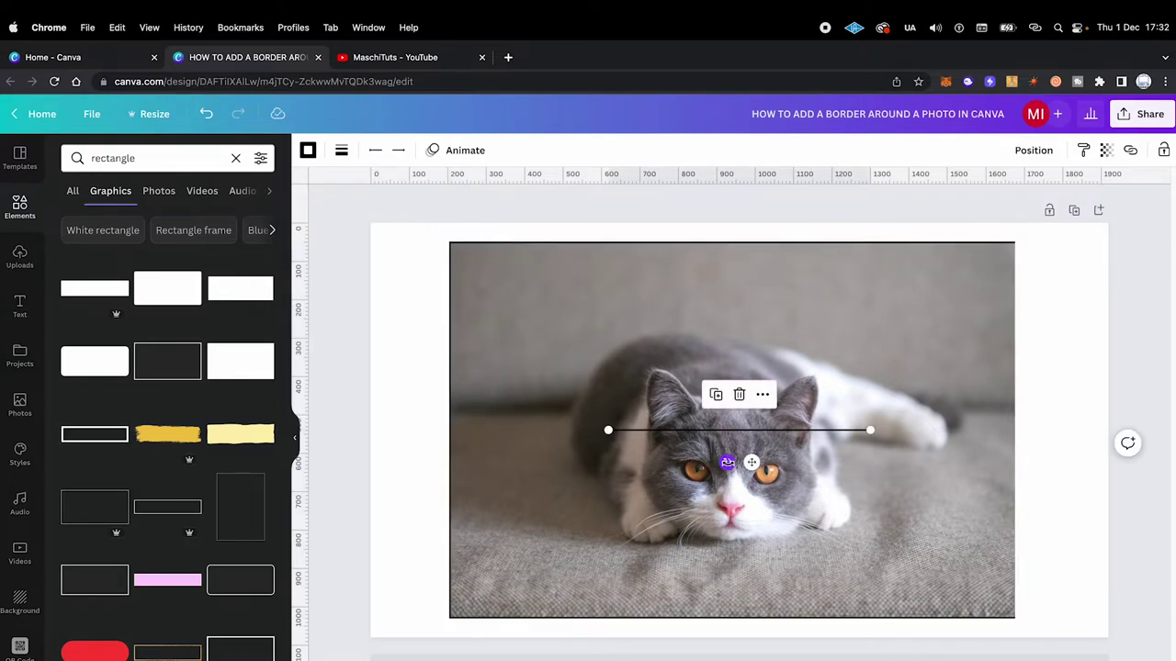
{"action": "mouse_move", "coordinate": [726, 462]}
{"action": "left_mouse_down"}
{"action": "mouse_move", "coordinate": [785, 439]}
{"action": "mouse_move", "coordinate": [1029, 520]}
{"action": "left_mouse_up"}
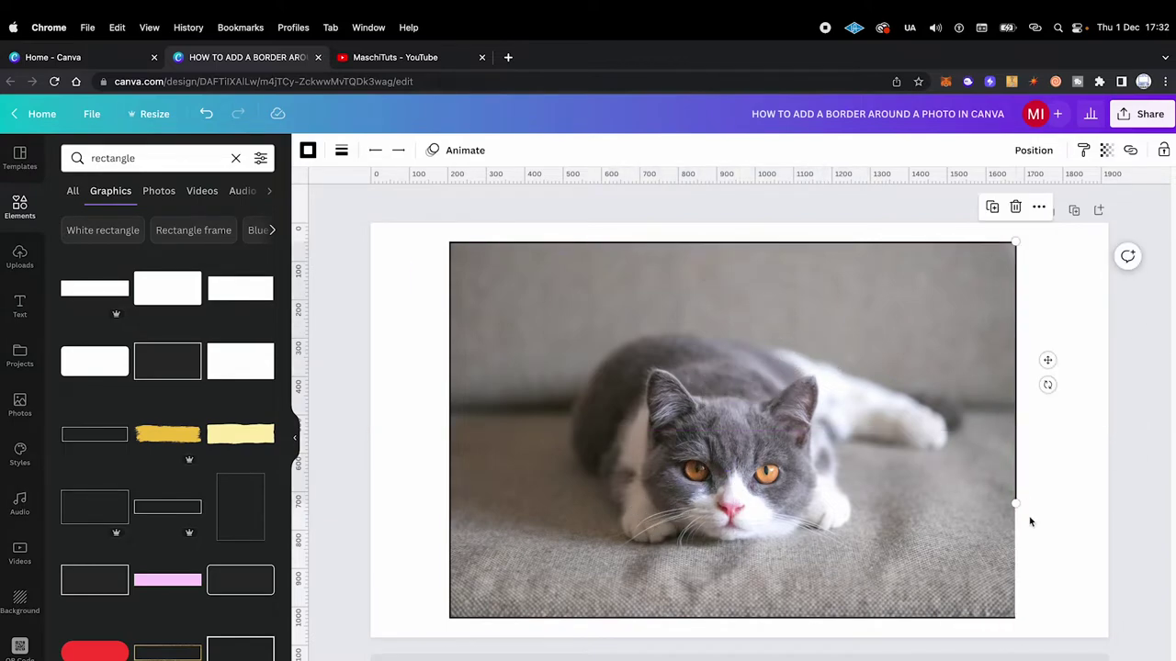
Step: Set the last line along the photo's right edge and raise the top line's weight to 15
{"action": "left_click", "coordinate": [1050, 551]}
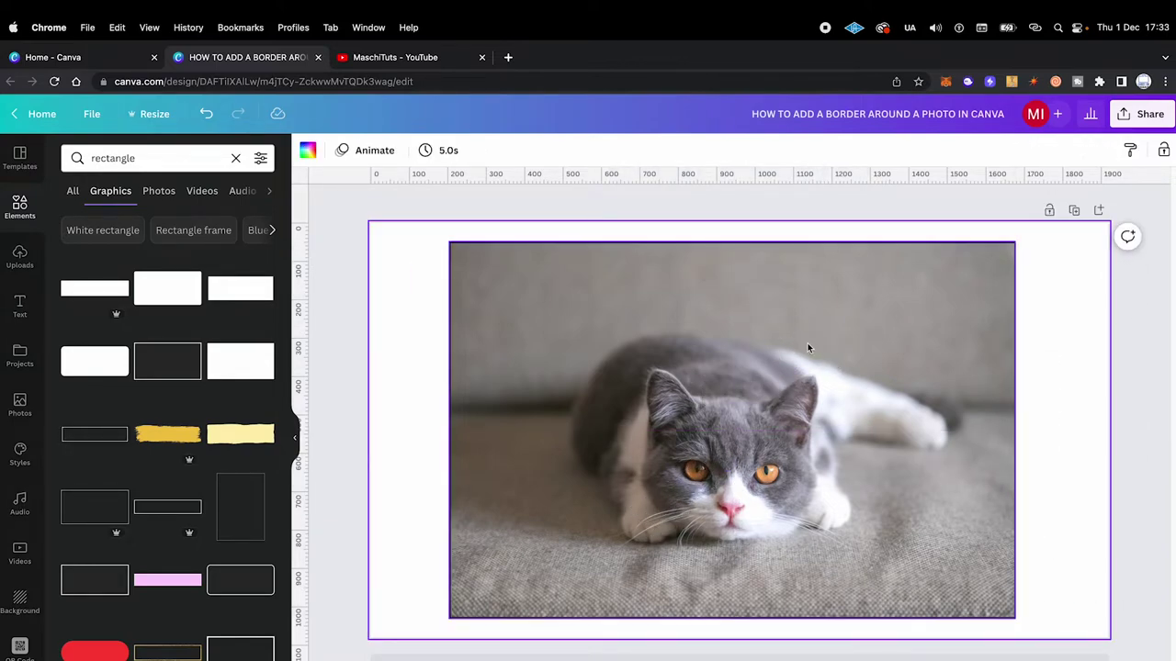
{"action": "key", "text": "super+minus"}
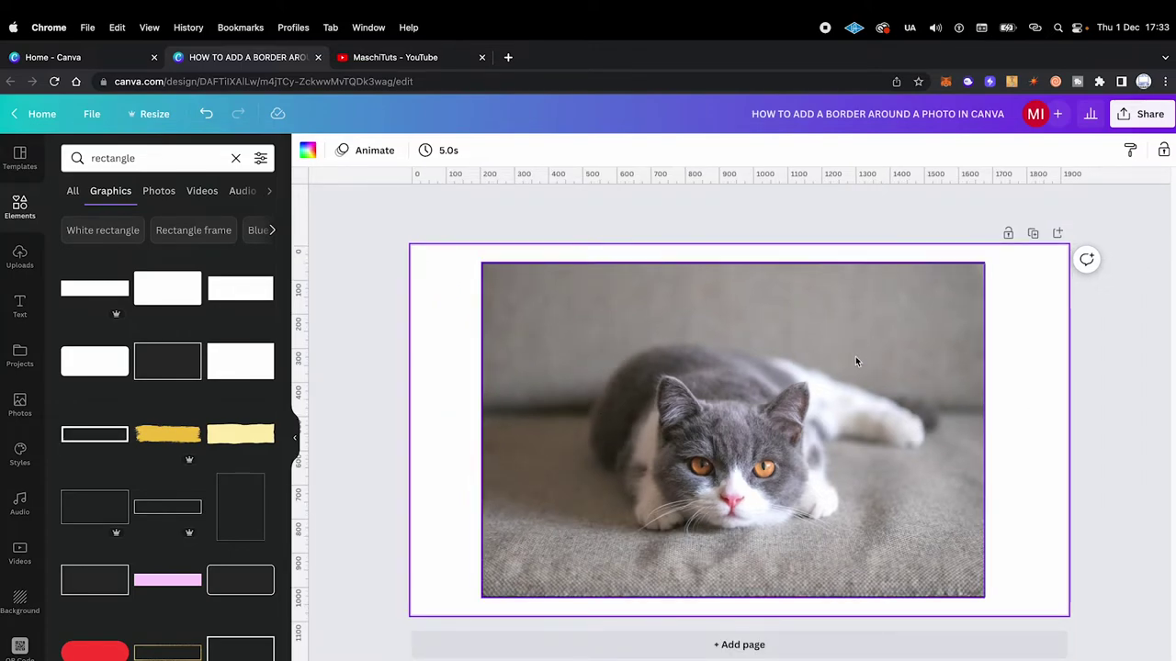
{"action": "left_click", "coordinate": [714, 263]}
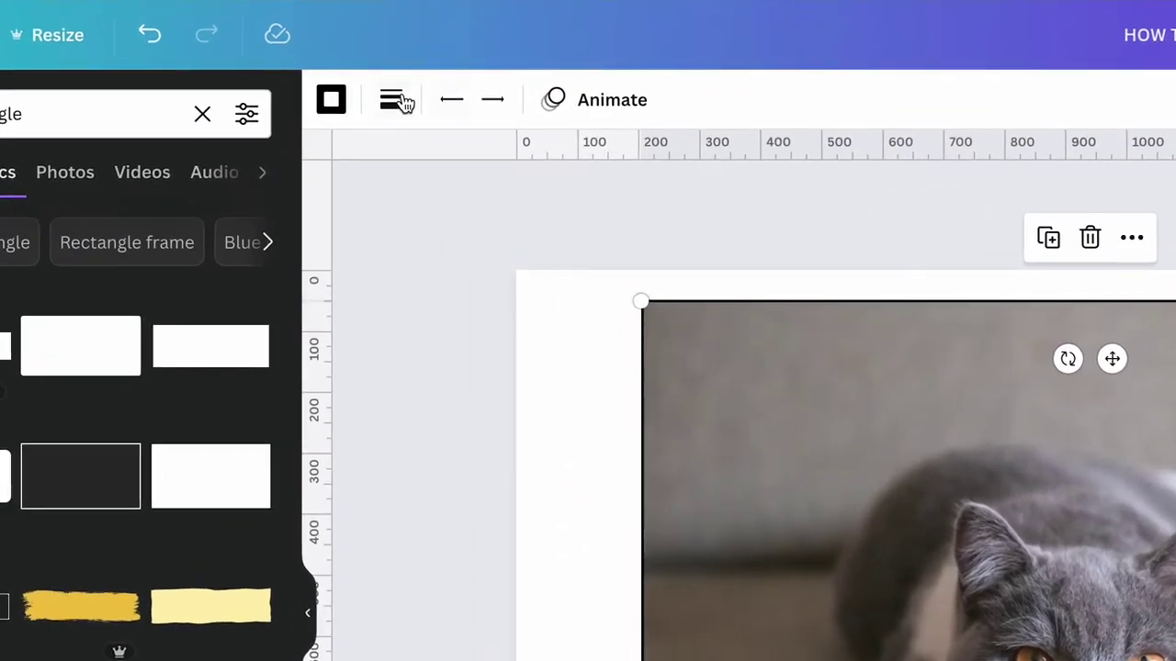
{"action": "left_click", "coordinate": [393, 100]}
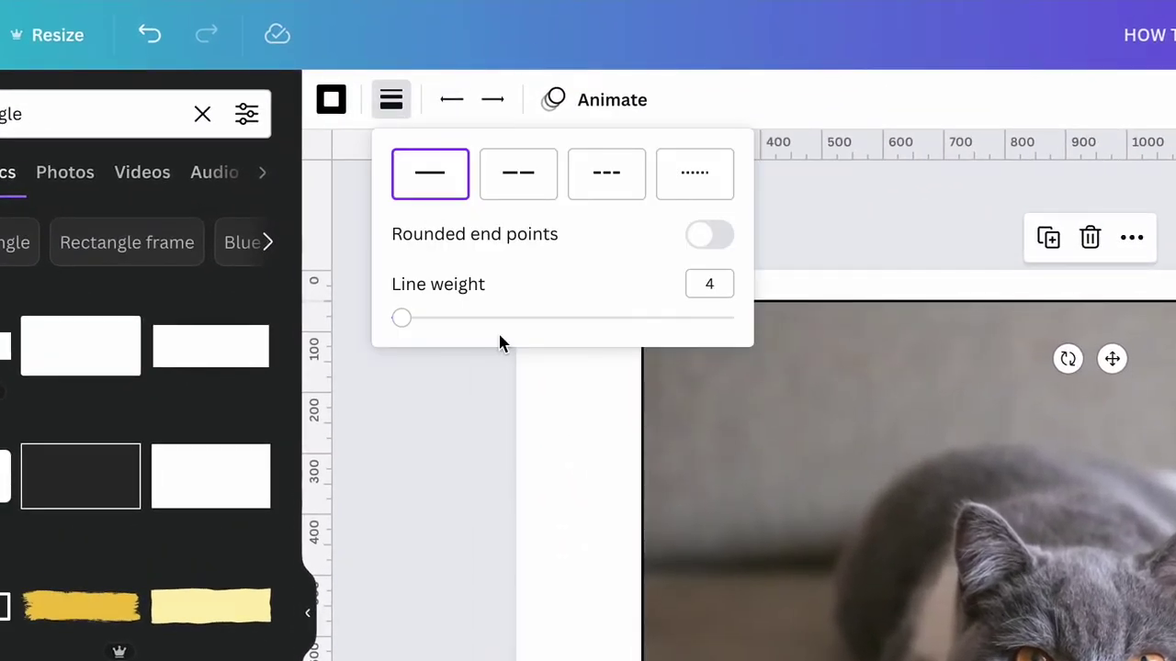
{"action": "left_click_drag", "start_coordinate": [403, 322], "coordinate": [439, 321]}
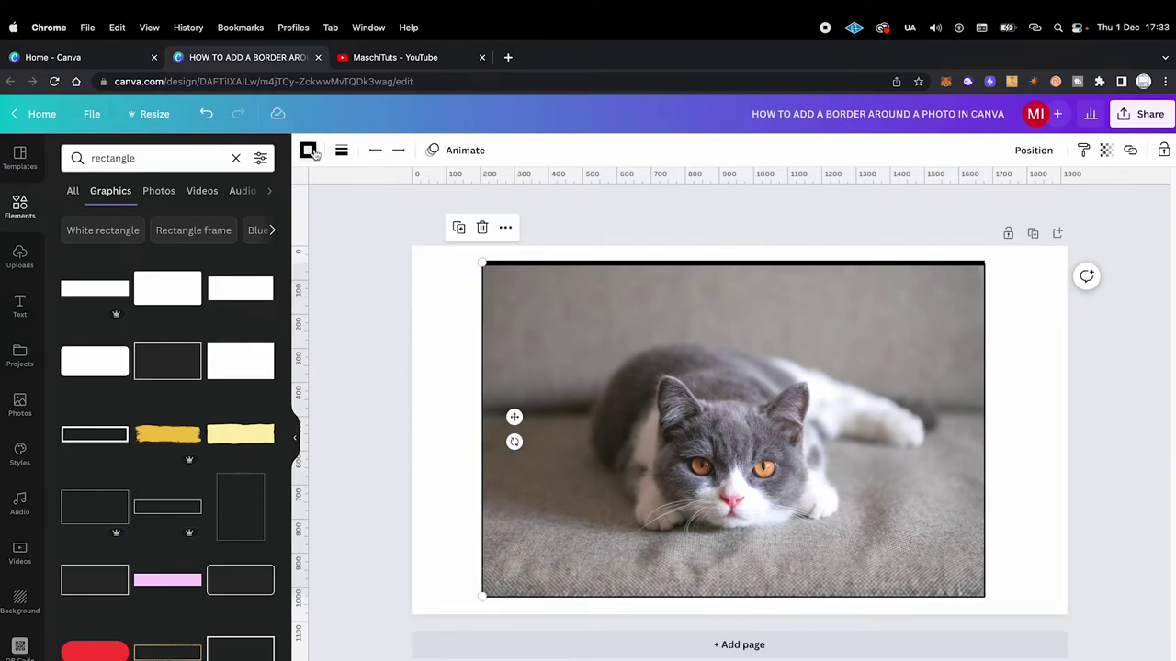
Step: Thicken the remaining border lines to match, giving a heavy black frame
{"action": "left_click", "coordinate": [309, 150]}
{"action": "left_click", "coordinate": [358, 285]}
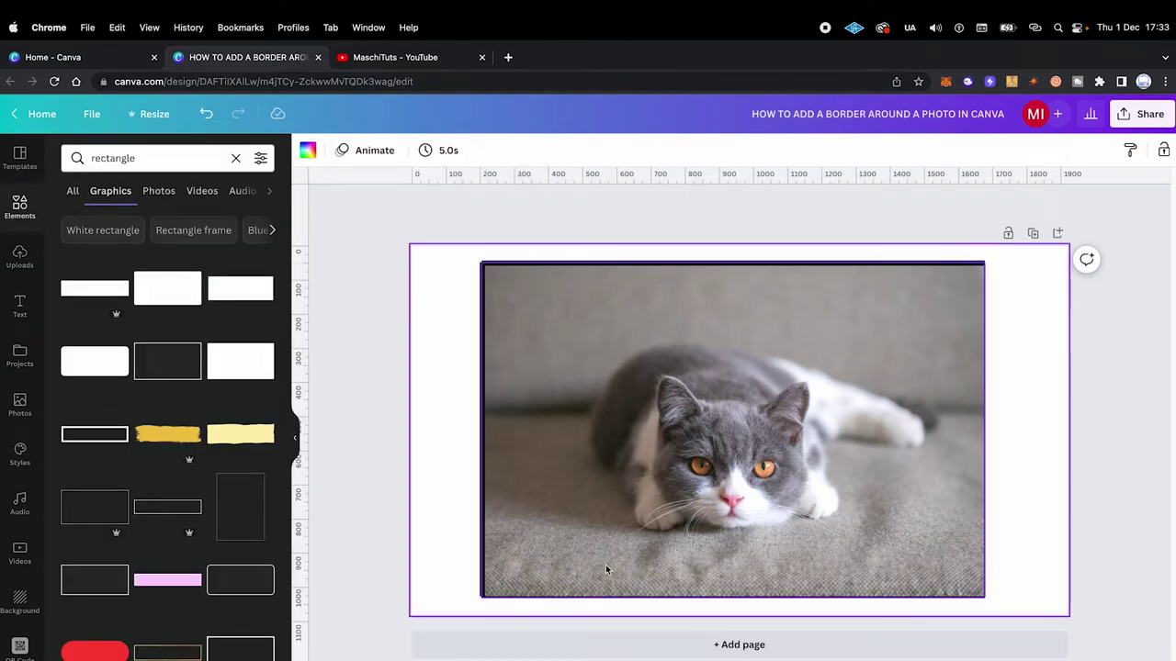
{"action": "left_click", "coordinate": [606, 570]}
{"action": "left_click", "coordinate": [336, 150]}
{"action": "left_click", "coordinate": [430, 380]}
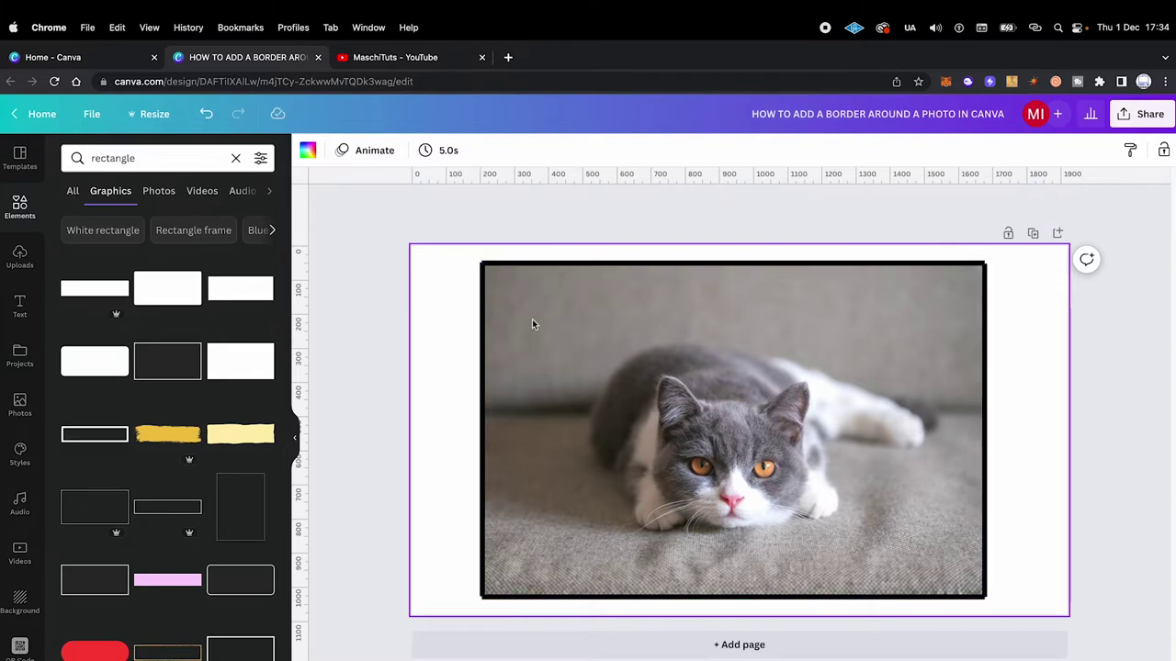
{"action": "scroll", "coordinate": [542, 363], "scroll_direction": "down", "scroll_amount": 2}
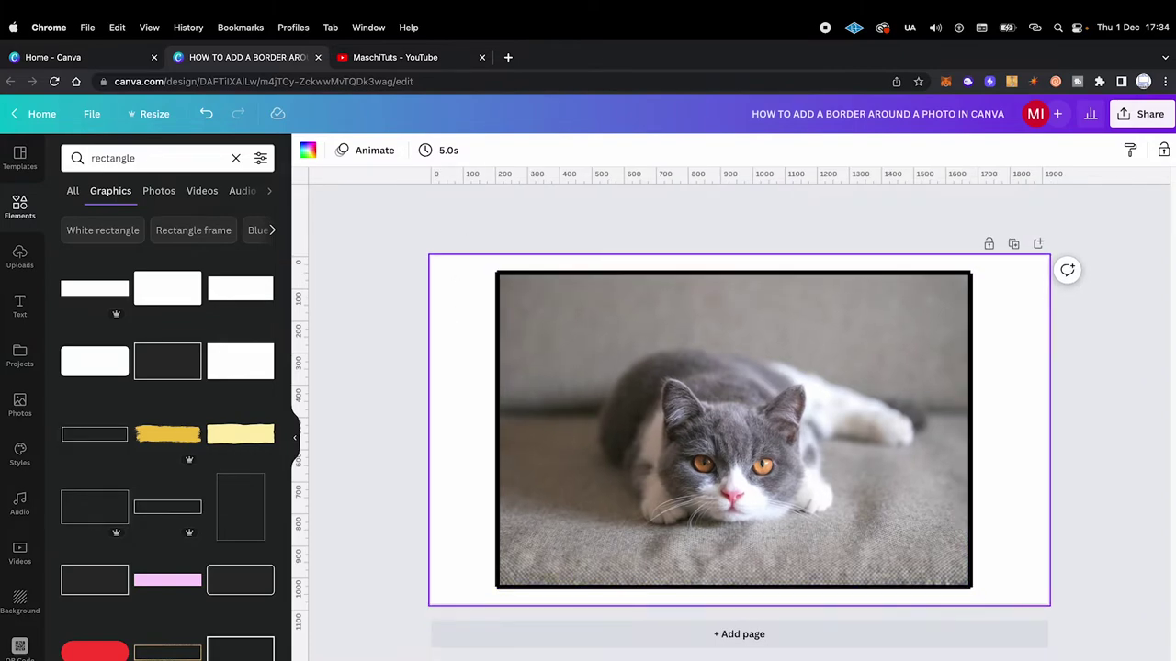
{"action": "scroll", "coordinate": [734, 435], "scroll_direction": "up", "scroll_amount": 5}
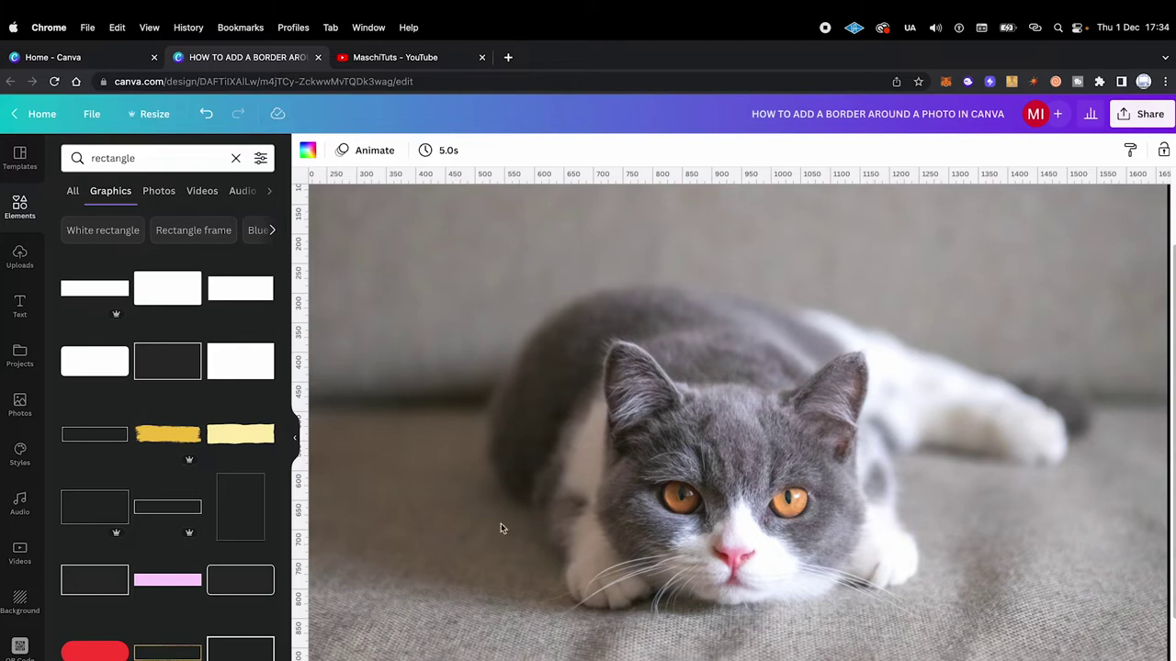
{"action": "scroll", "coordinate": [375, 480], "scroll_direction": "left", "scroll_amount": 2}
{"action": "scroll", "coordinate": [381, 399], "scroll_direction": "up", "scroll_amount": 3}
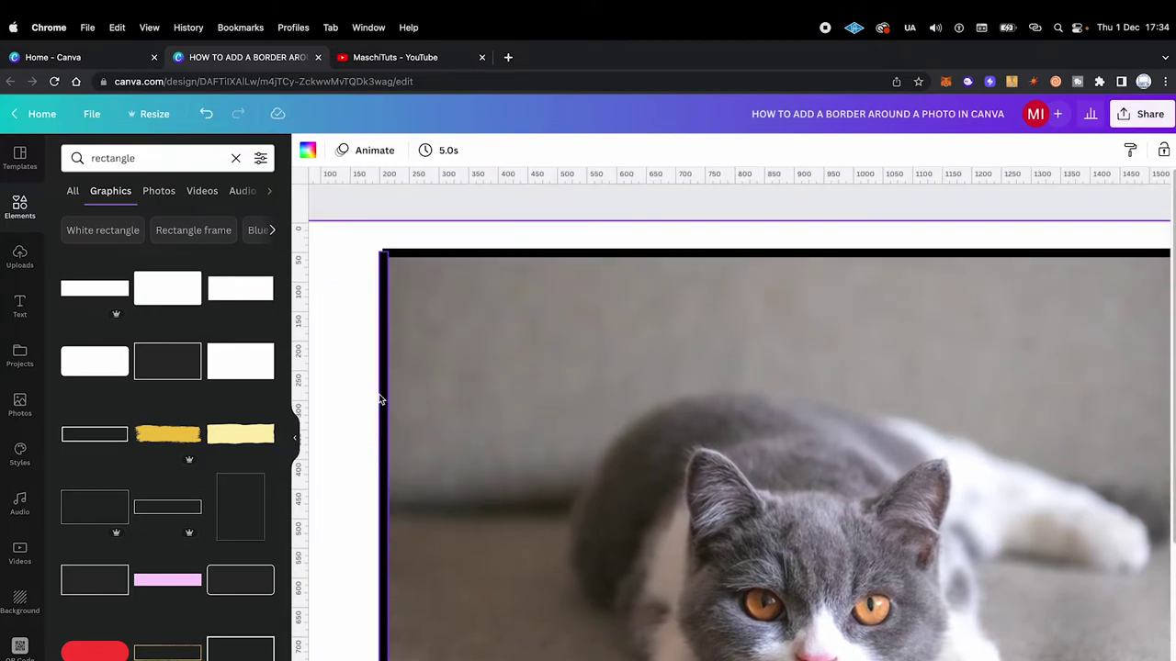
{"action": "left_click", "coordinate": [382, 283]}
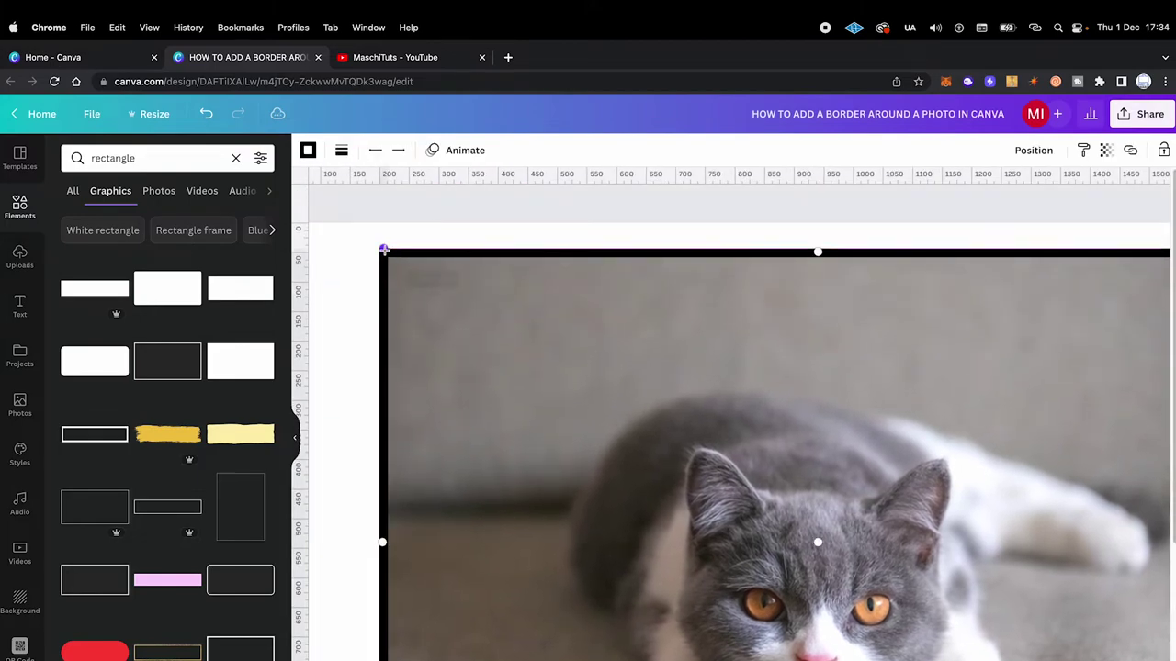
{"action": "scroll", "coordinate": [698, 413], "scroll_direction": "right", "scroll_amount": 4}
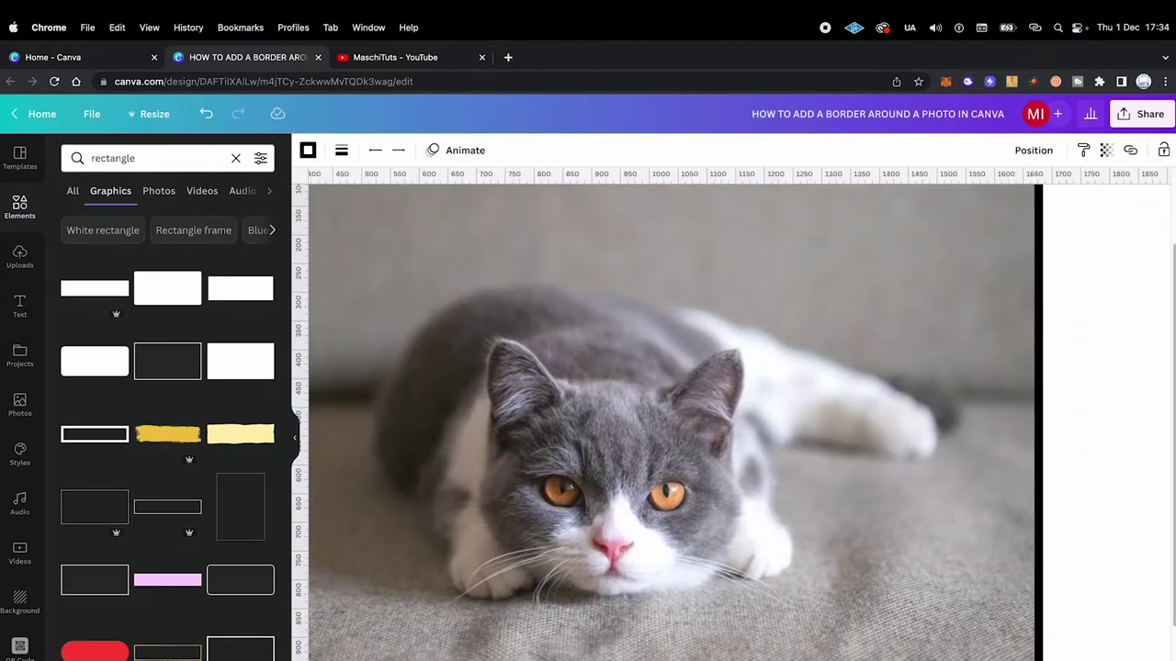
{"action": "scroll", "coordinate": [1036, 253], "scroll_direction": "down", "scroll_amount": 3, "text": "ctrl"}
{"action": "scroll", "coordinate": [354, 614], "scroll_direction": "up", "scroll_amount": 3, "text": "ctrl"}
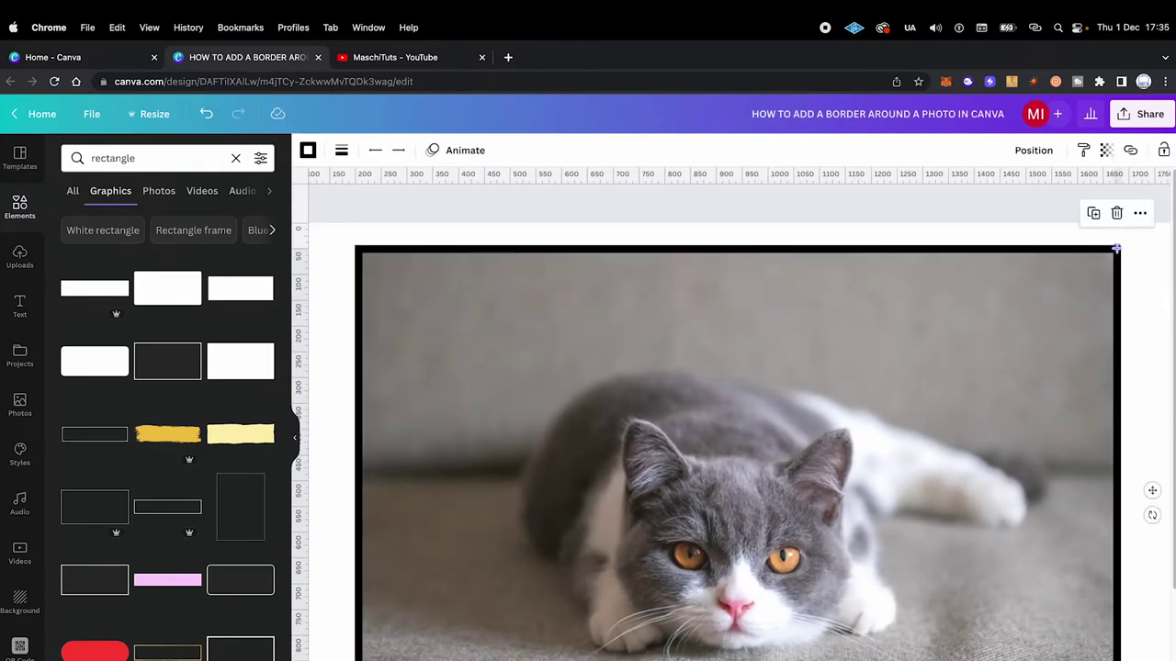
{"action": "scroll", "coordinate": [352, 614], "scroll_direction": "down", "scroll_amount": 3, "text": "ctrl"}
{"action": "scroll", "coordinate": [892, 366], "scroll_direction": "up", "scroll_amount": 2, "text": "ctrl"}
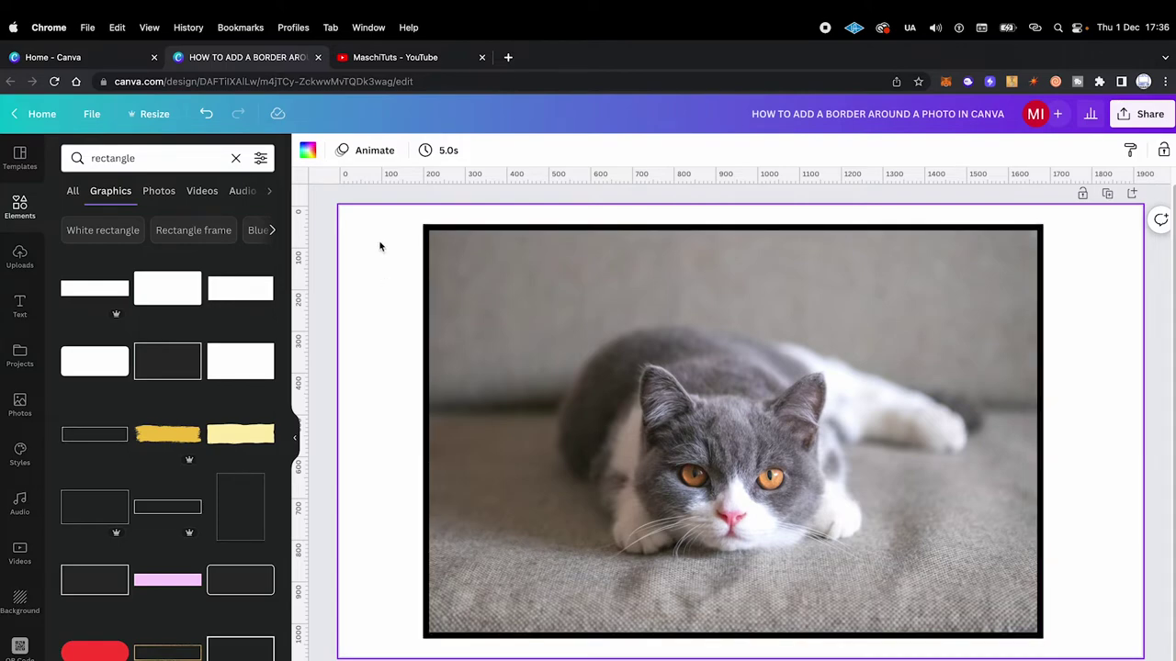
Step: Recolour the top and left border lines red from Default Colors
{"action": "left_click", "coordinate": [478, 227]}
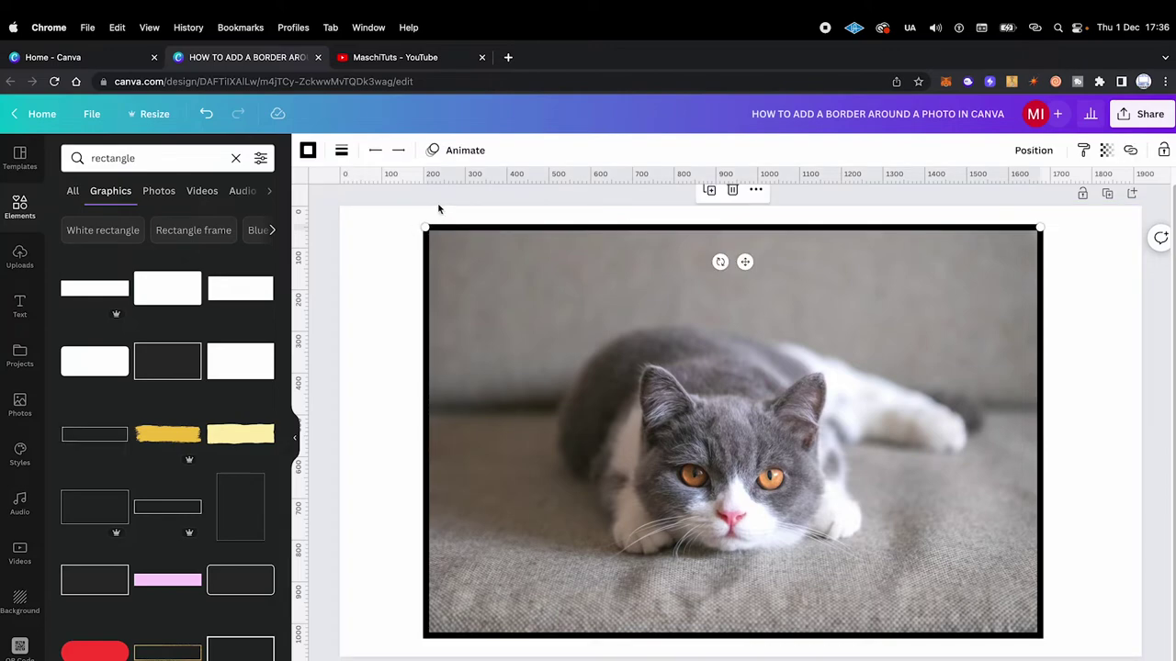
{"action": "left_click", "coordinate": [309, 150]}
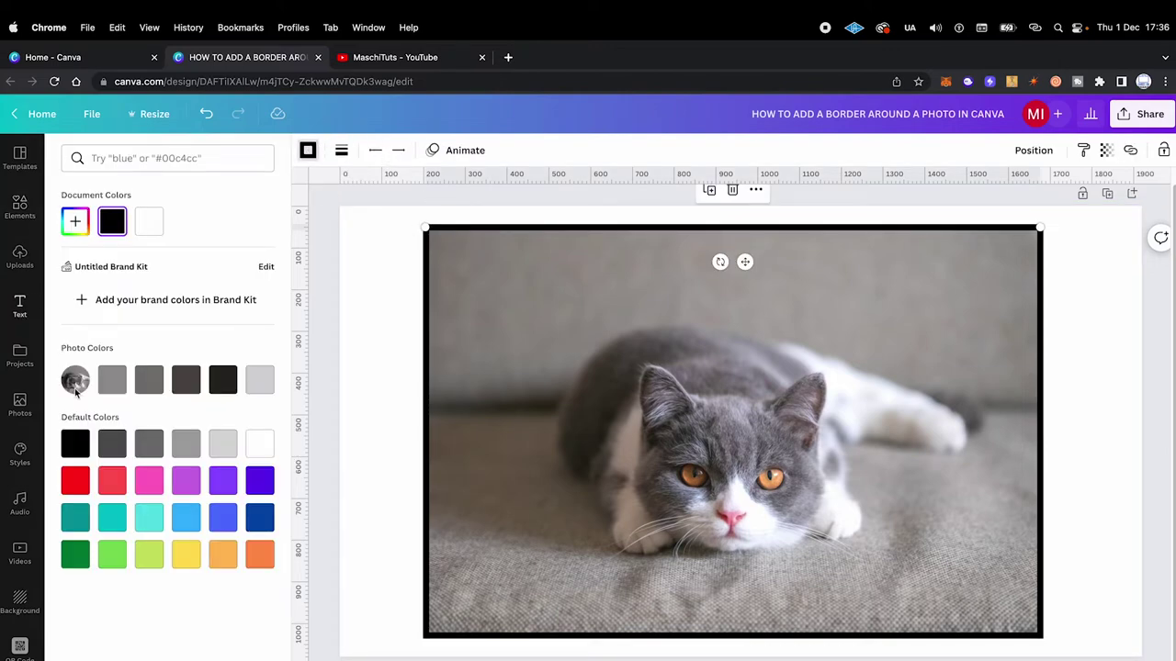
{"action": "left_click", "coordinate": [73, 483]}
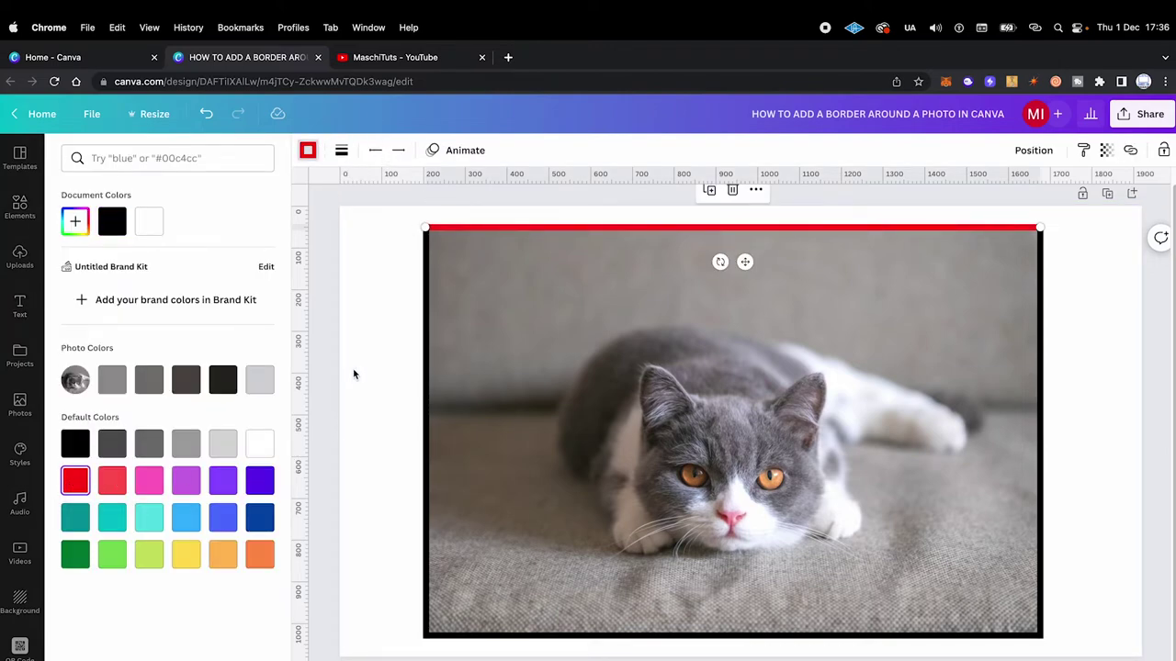
{"action": "left_click", "coordinate": [425, 332]}
{"action": "left_click", "coordinate": [308, 150]}
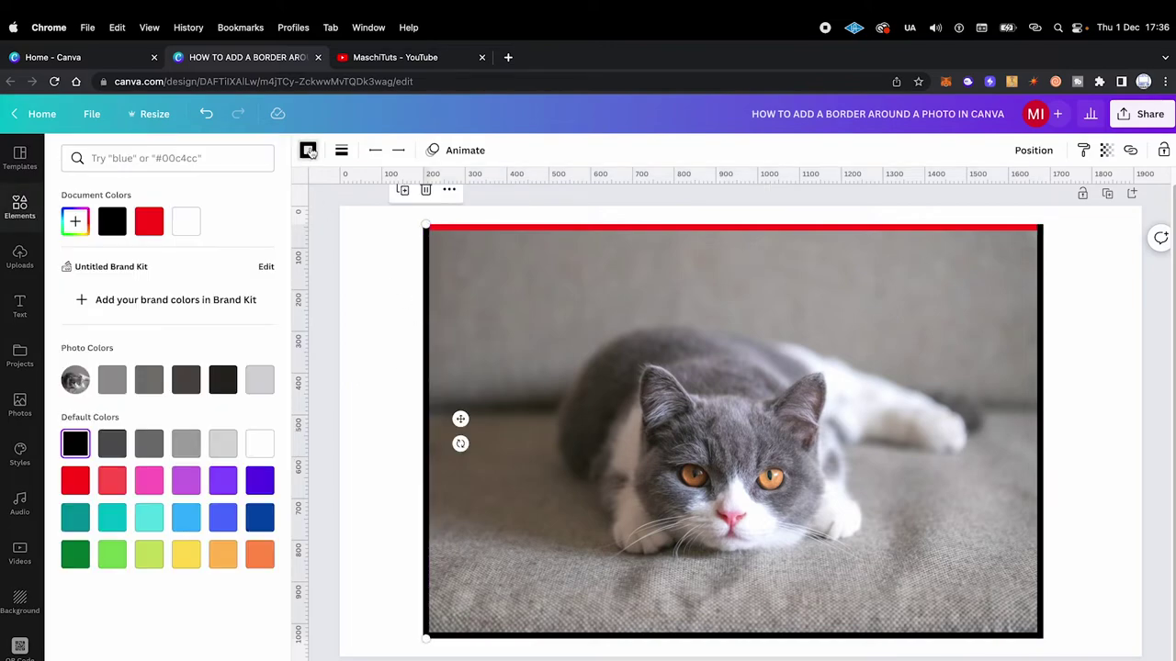
{"action": "left_click", "coordinate": [74, 481]}
Step: Recolour the bottom and right border lines red as well
{"action": "left_click", "coordinate": [680, 635]}
{"action": "left_click", "coordinate": [308, 150]}
{"action": "left_click", "coordinate": [73, 480]}
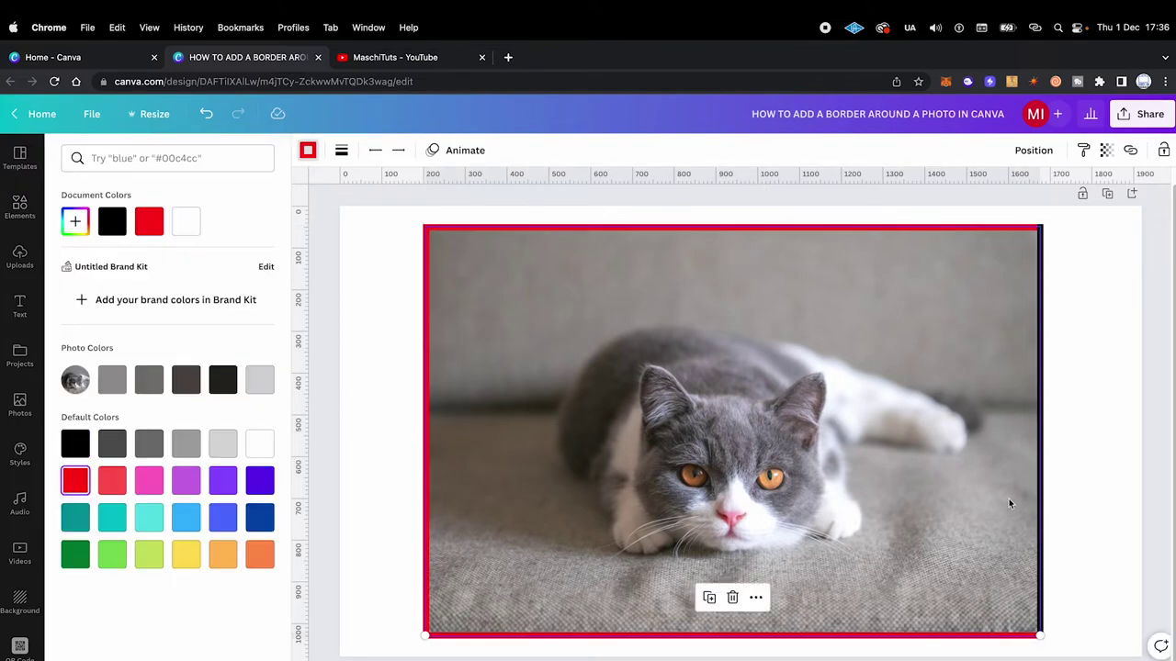
{"action": "left_click", "coordinate": [1040, 431]}
{"action": "left_click", "coordinate": [73, 480]}
{"action": "left_click", "coordinate": [335, 287]}
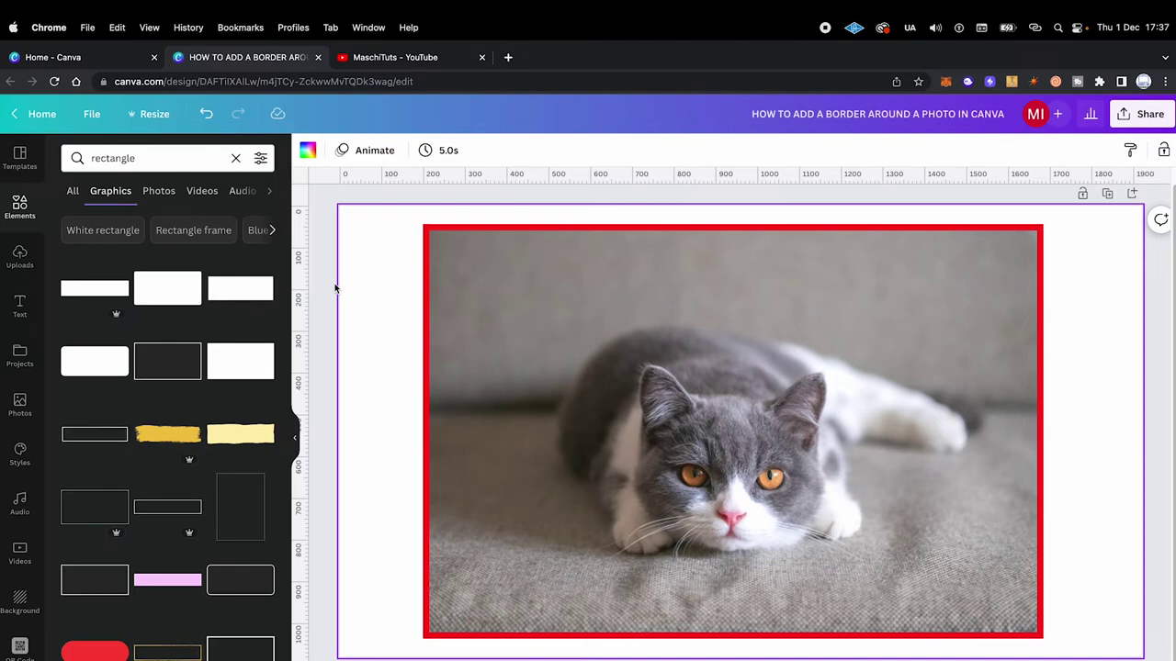